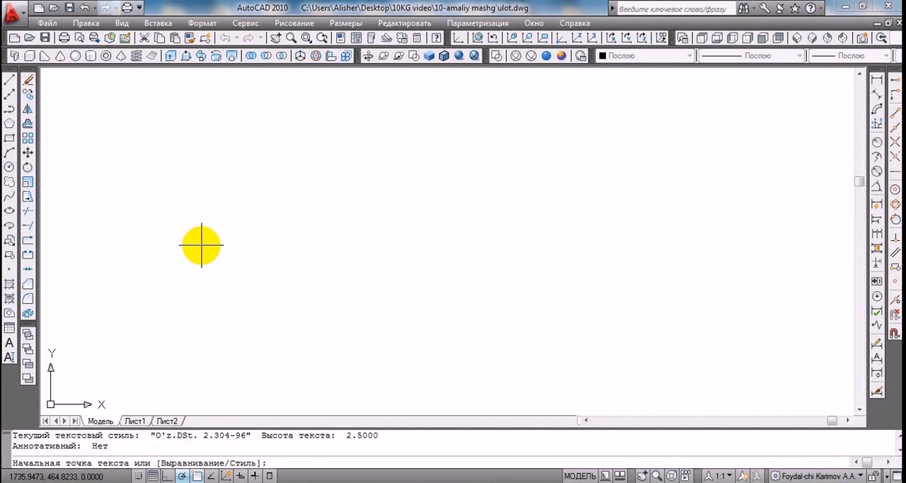
Place the single-line text "Chizdi" in the empty drawing with height 5 and rotation angle 0
left_click(201, 245)
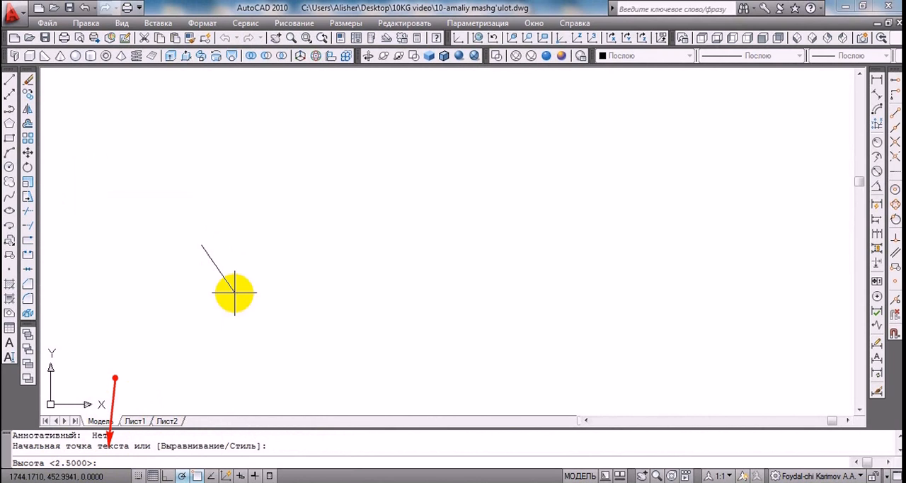
key("Return")
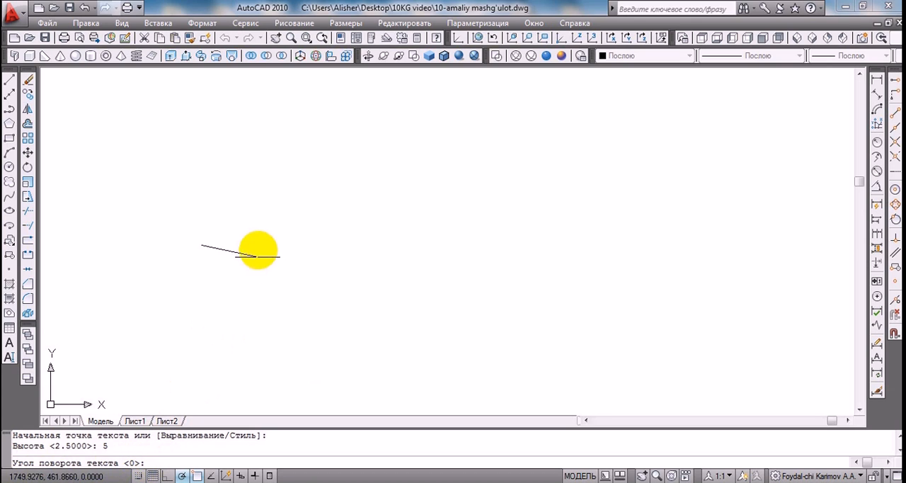
key("Return")
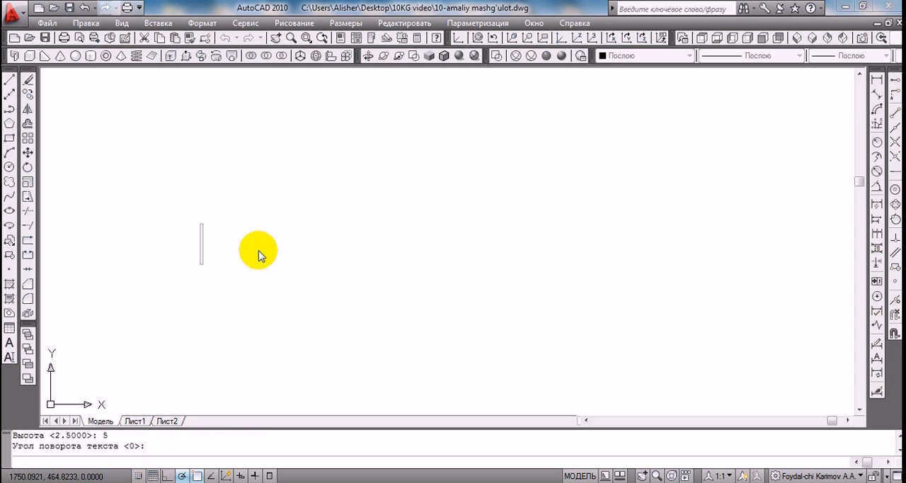
type("Chiz")
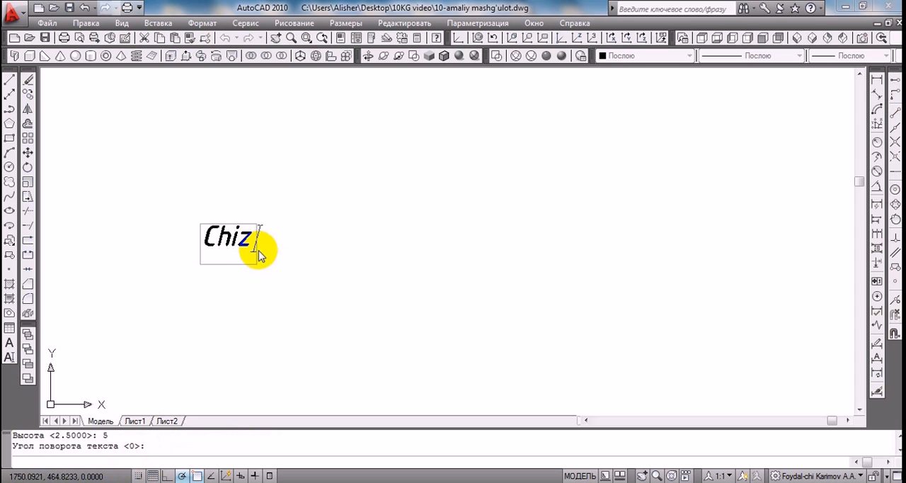
type("di")
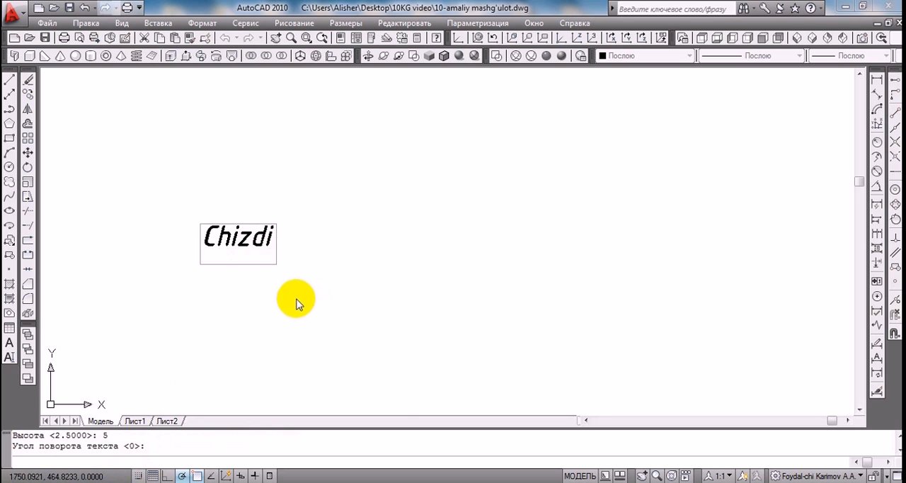
Add the text "Tekshirdi" below "Chizdi" within the same single-line text command
left_click(198, 310)
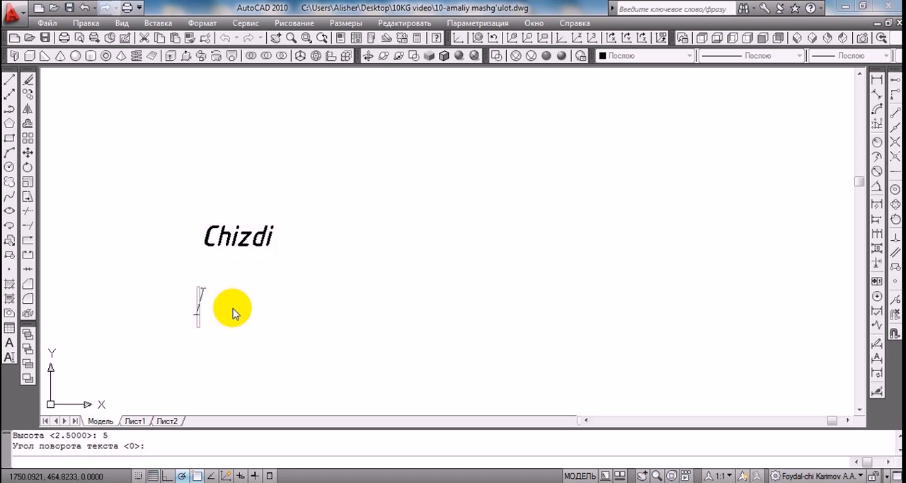
type("Tek")
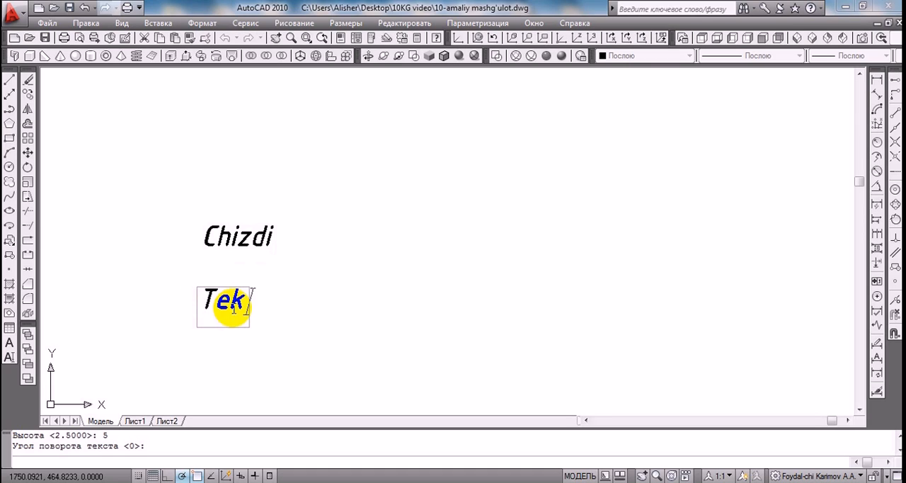
type("shirdi")
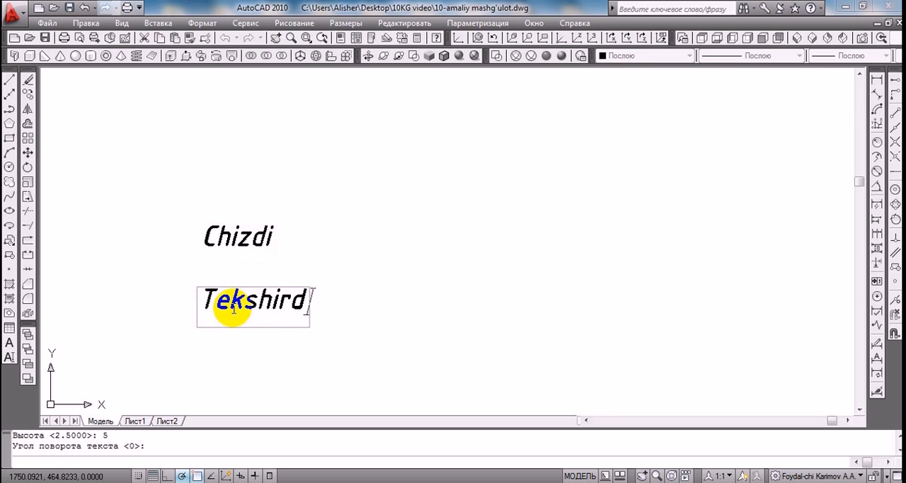
Add the text "Q.qildi" to the right of "Chizdi" and finish the single-line text command
left_click(402, 272)
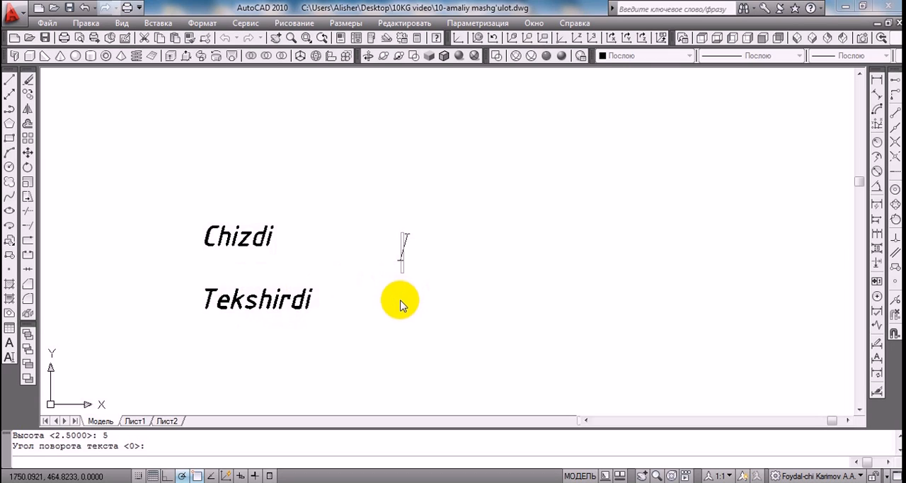
type("Q")
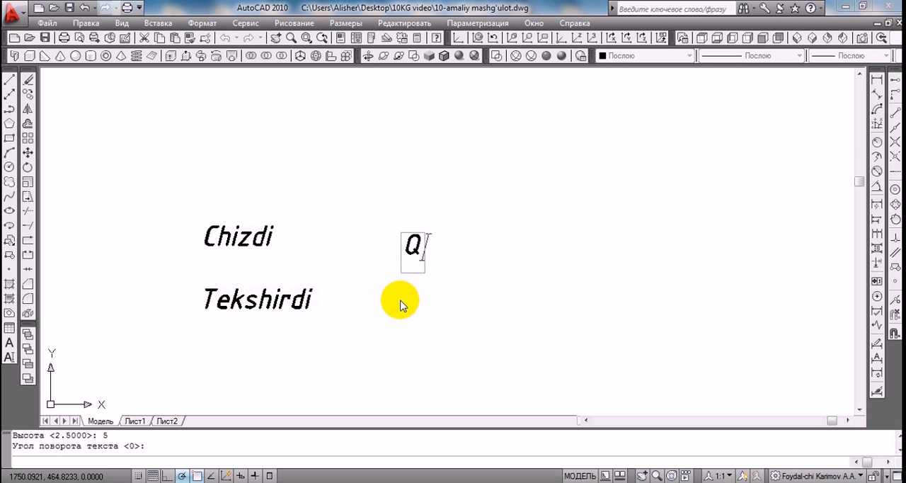
type(".qildi")
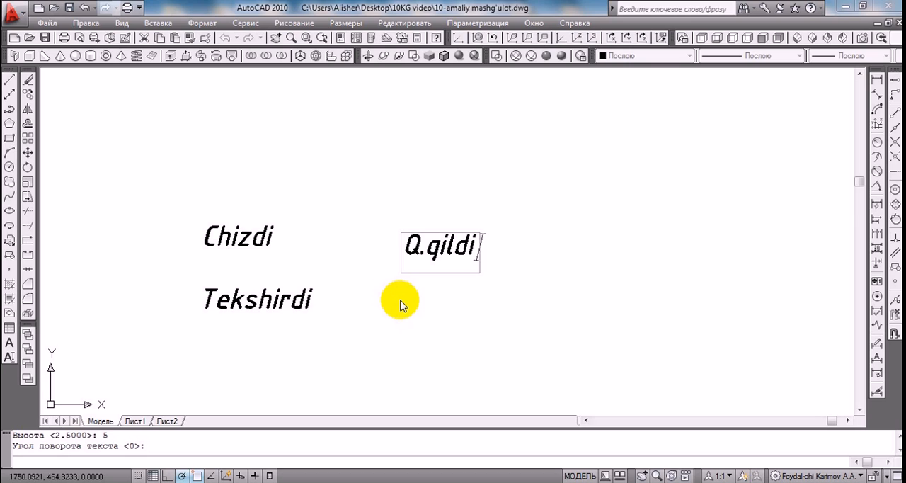
key("Return")
key("Return")
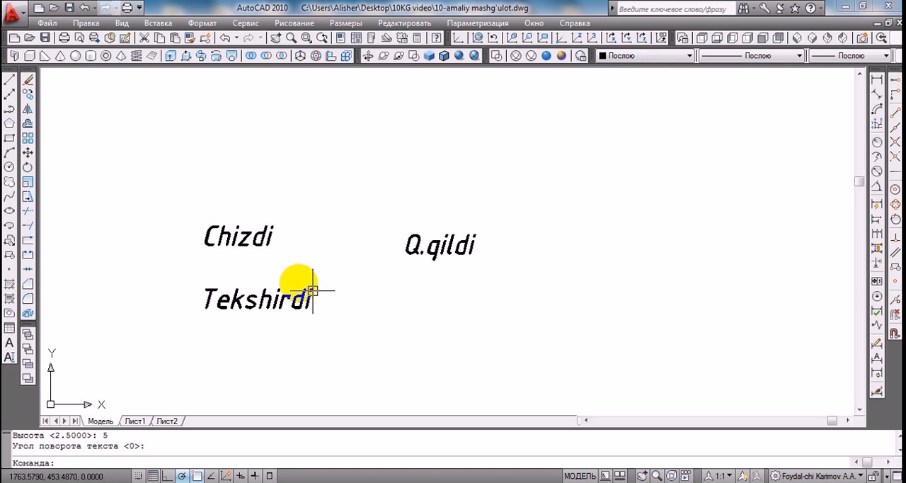
Select "Chizdi", "Tekshirdi" and "Q.qildi" one by one to check whether they are separate objects, and clear the selection
left_click(263, 242)
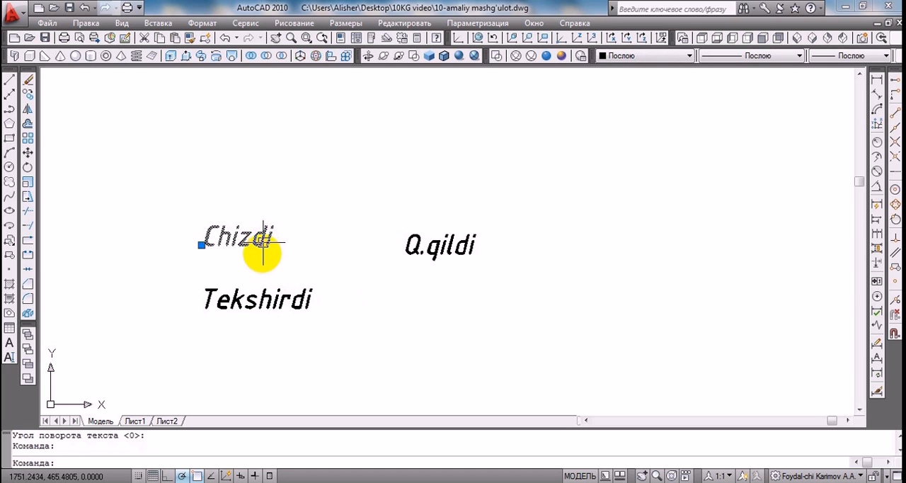
left_click(257, 303)
left_click(413, 247)
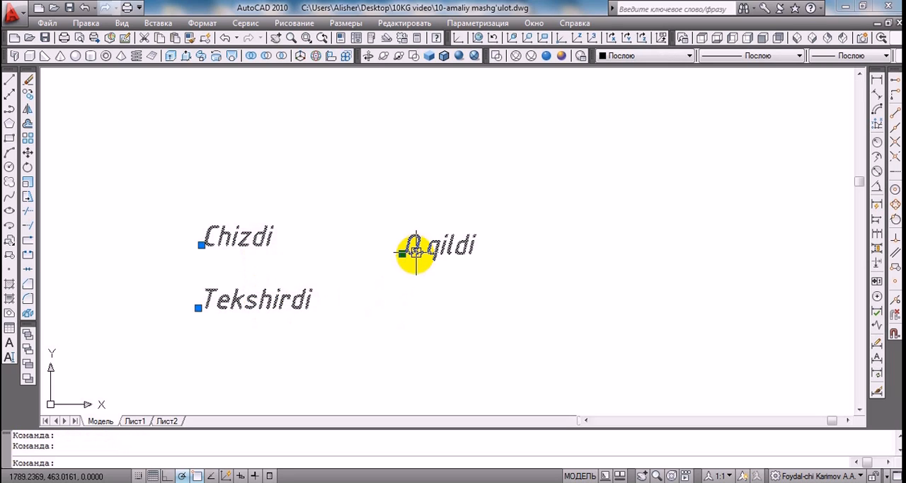
key("Escape")
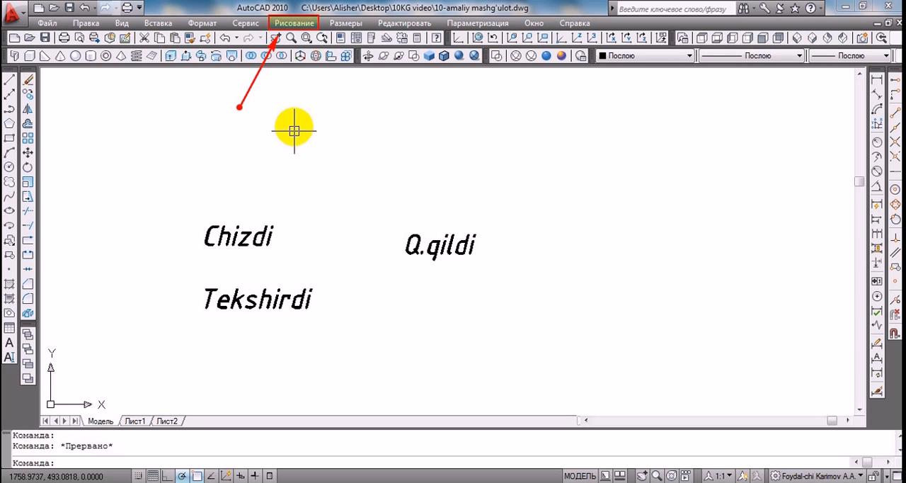
Create the single-line text "Rasm" above and to the right of "Q.qildi" with height 7 and rotation angle 90
left_click(317, 24)
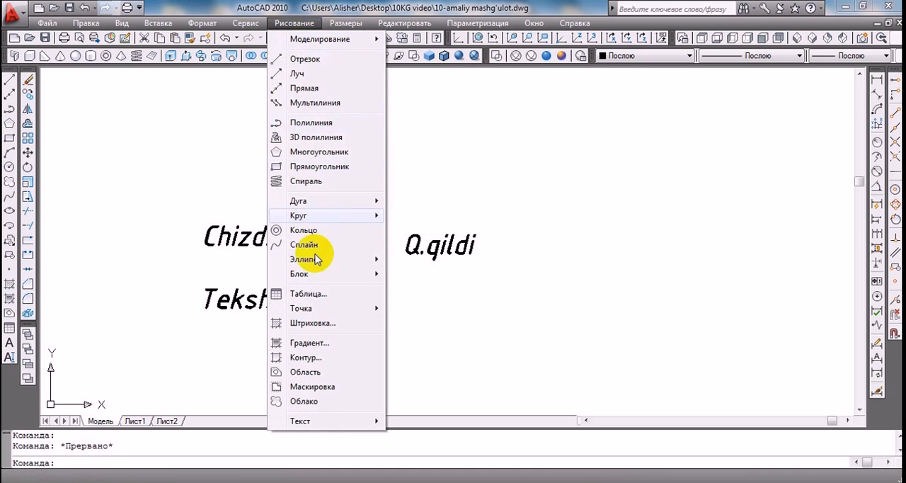
mouse_move(328, 421)
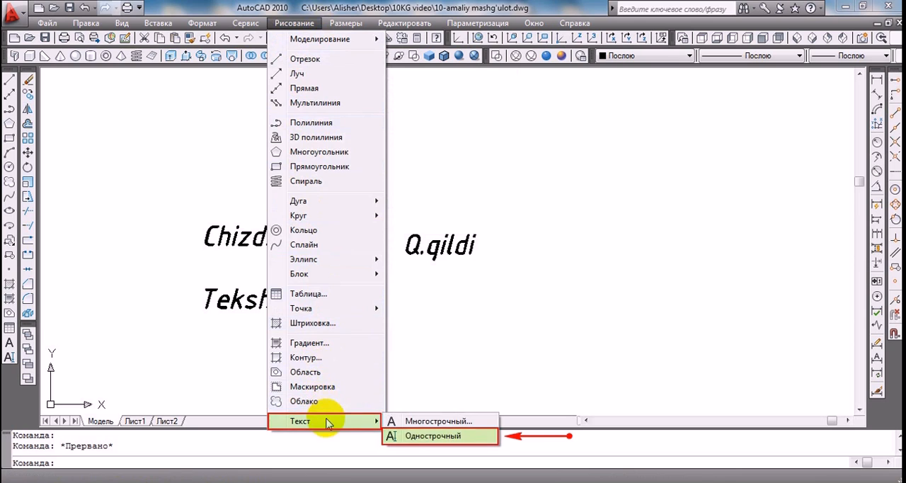
left_click(468, 435)
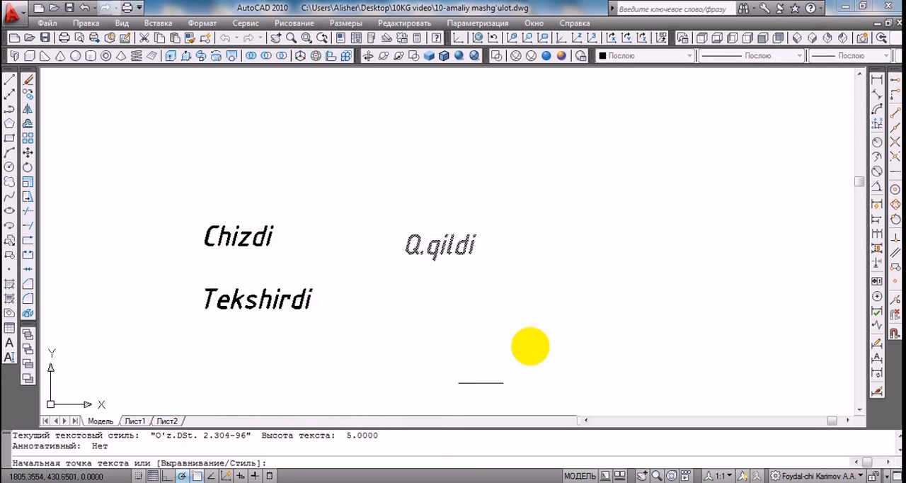
left_click(545, 204)
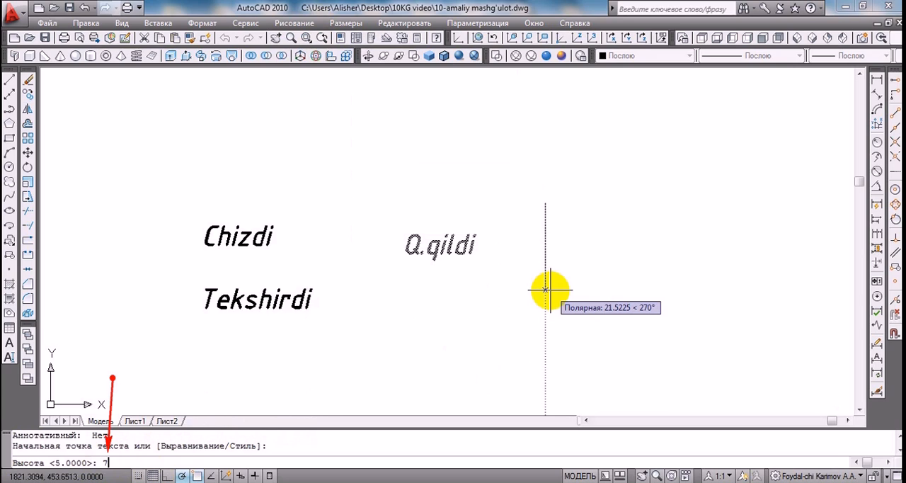
type("7")
key("Return")
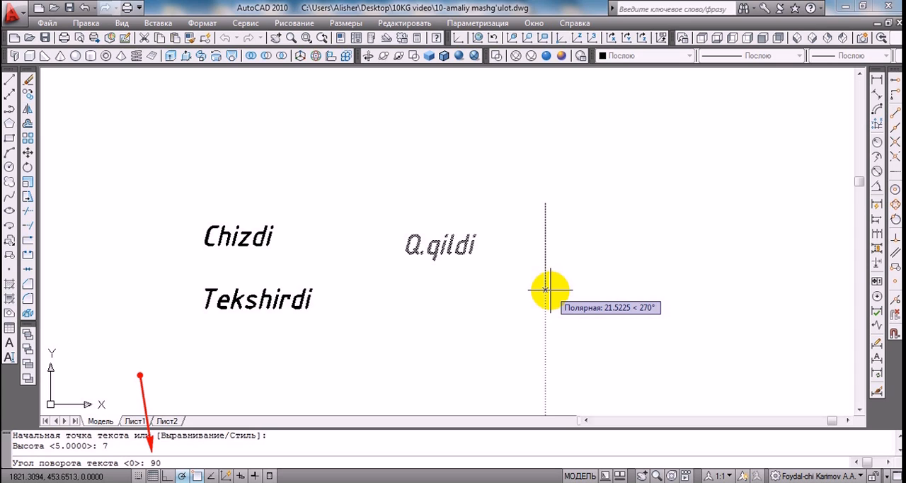
key("Return")
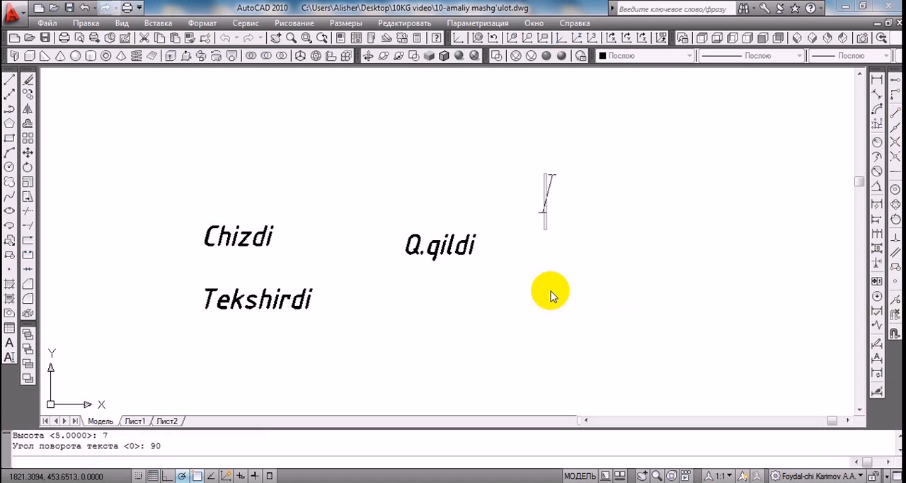
type("R")
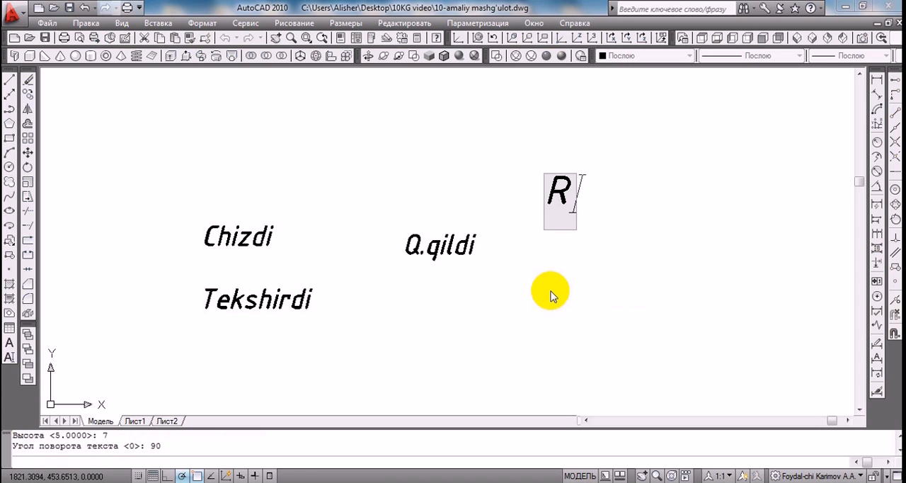
type("asm")
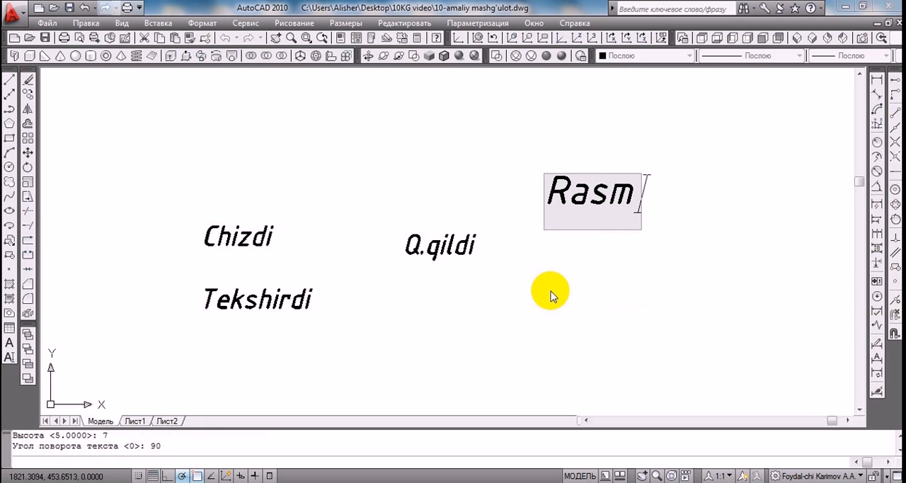
key("Return")
key("Return")
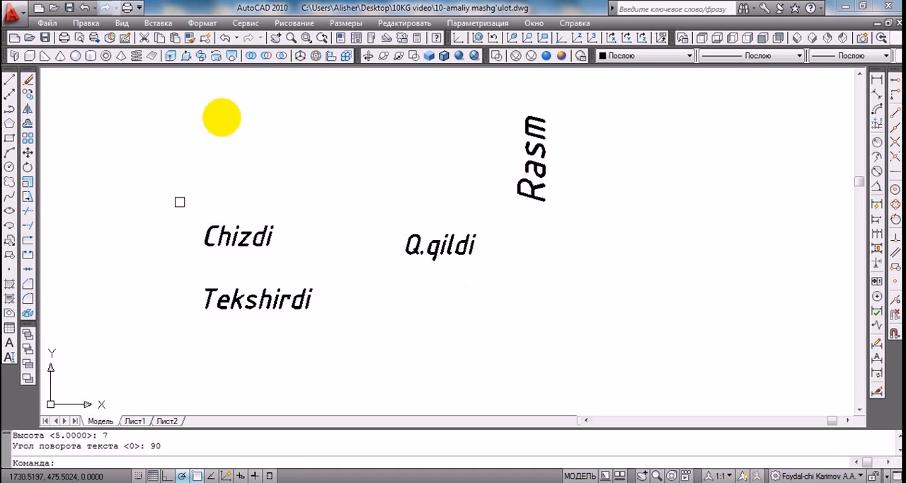
Create the single-line text "MG.01.12.01" with height 10 and rotation angle 180, starting below and to the right of "Rasm"
left_click(294, 23)
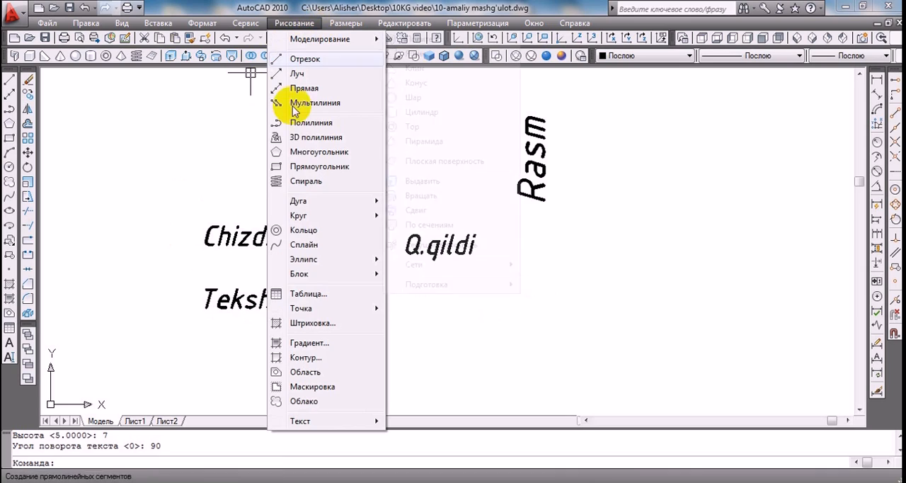
mouse_move(314, 423)
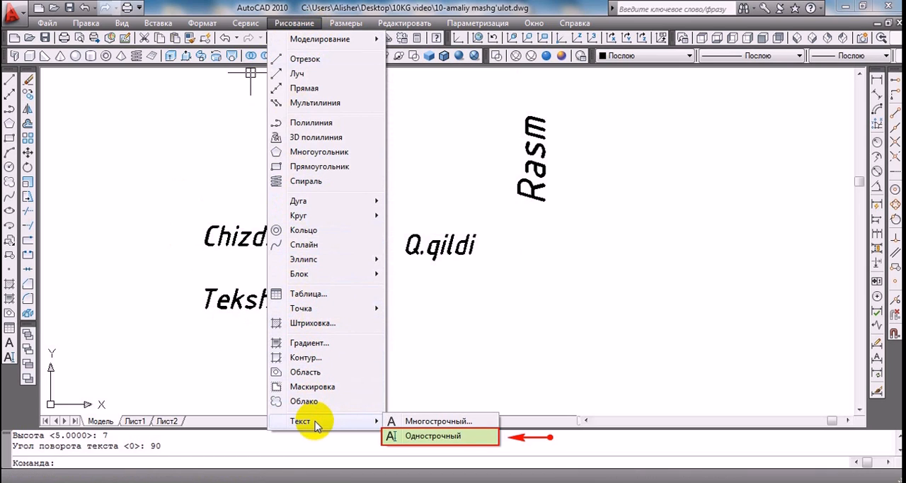
left_click(466, 436)
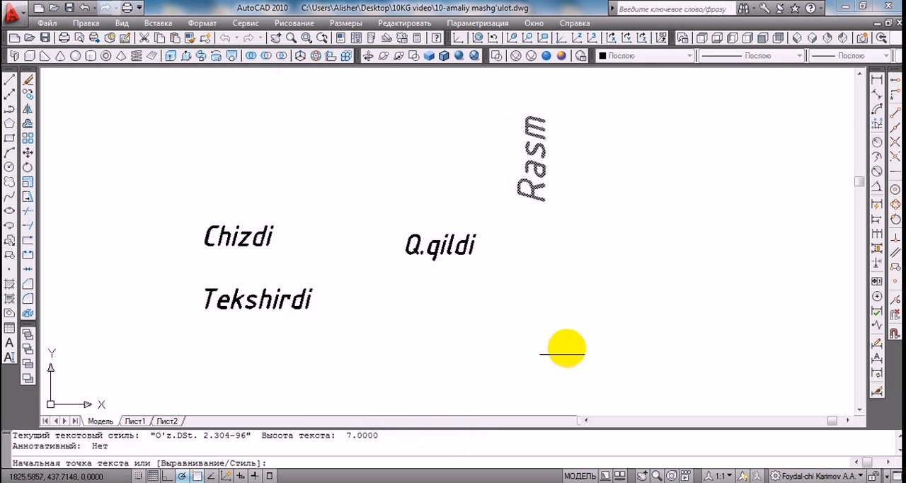
left_click(614, 289)
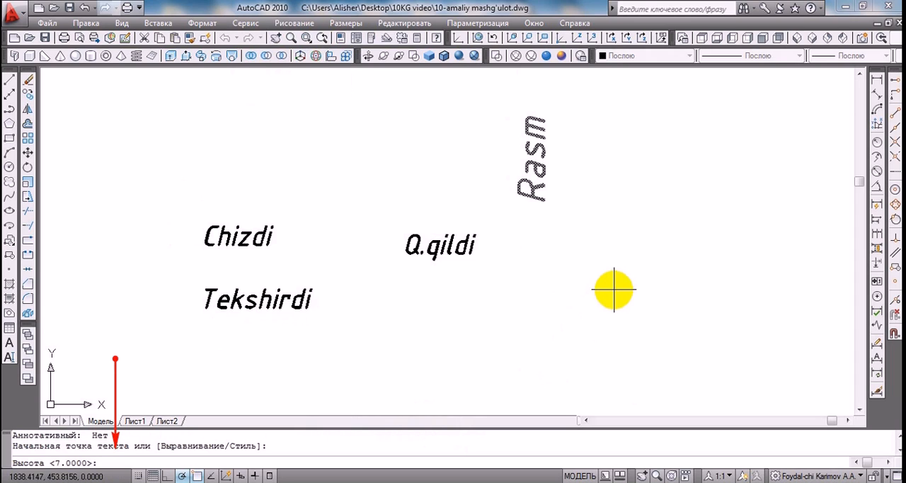
key("Return")
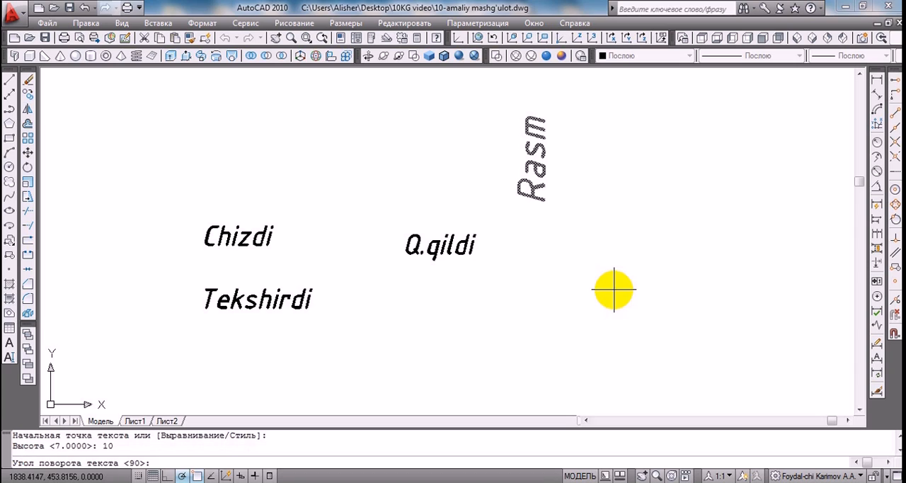
type("180")
key("Return")
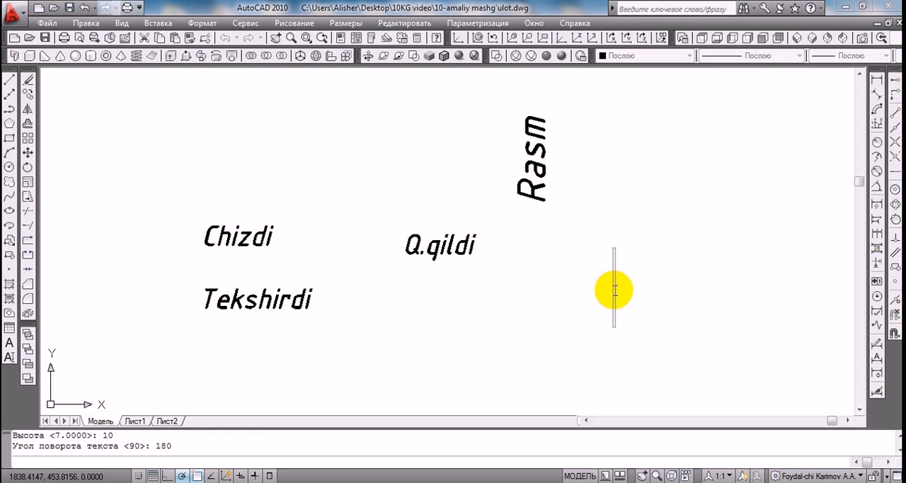
type("M")
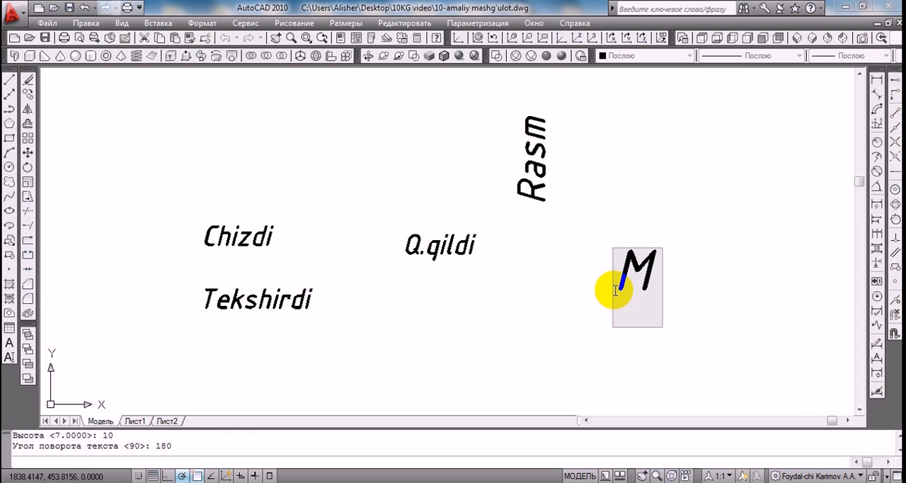
type("G.")
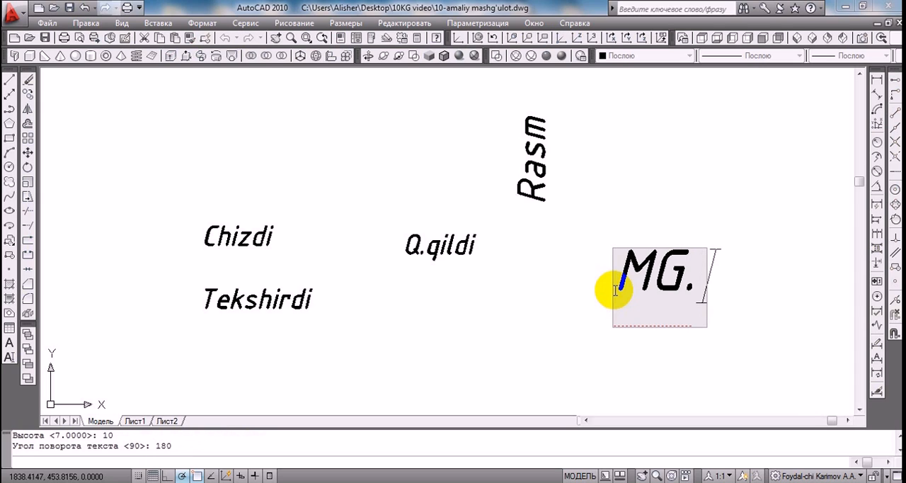
type("01")
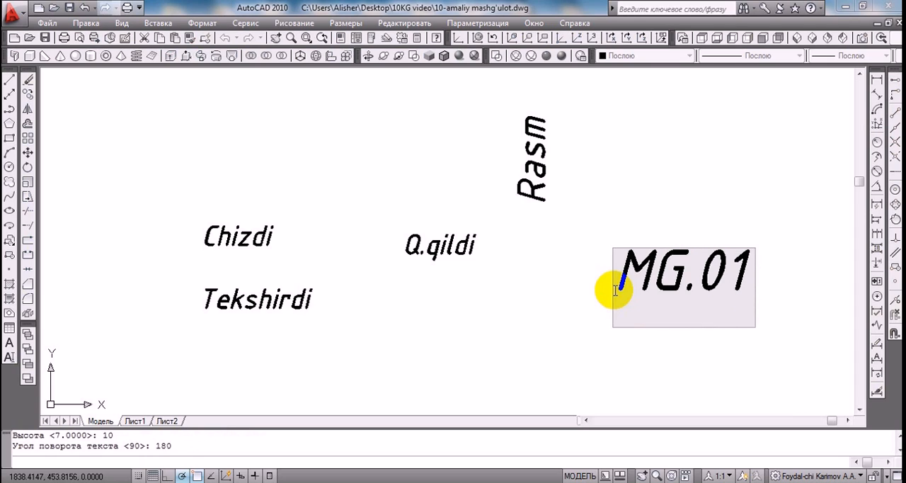
type(".12")
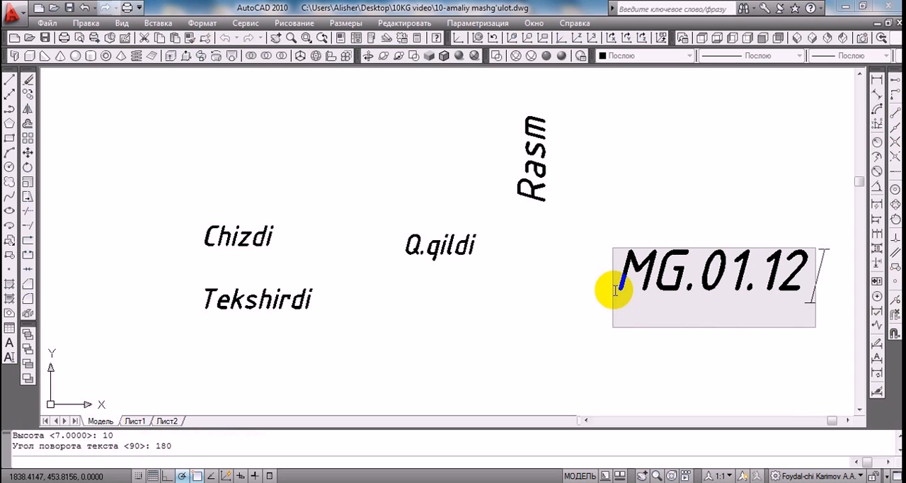
type(".0")
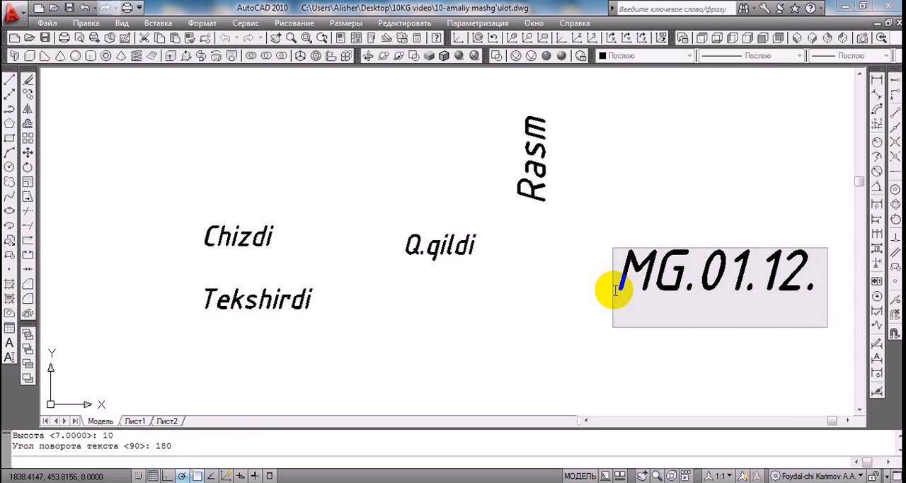
type("1")
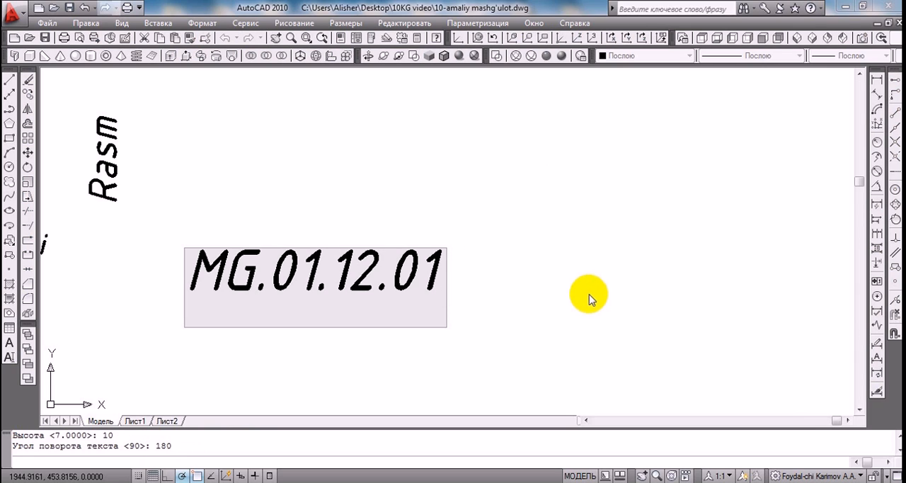
key("Return")
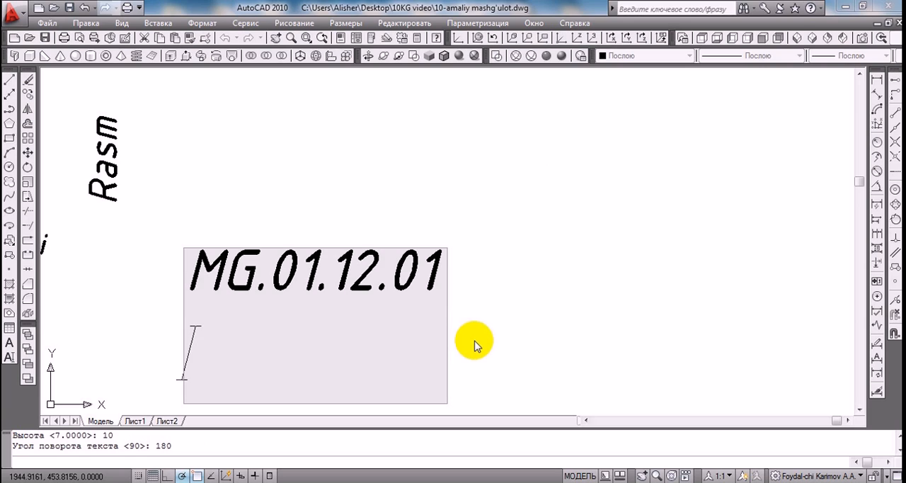
key("Return")
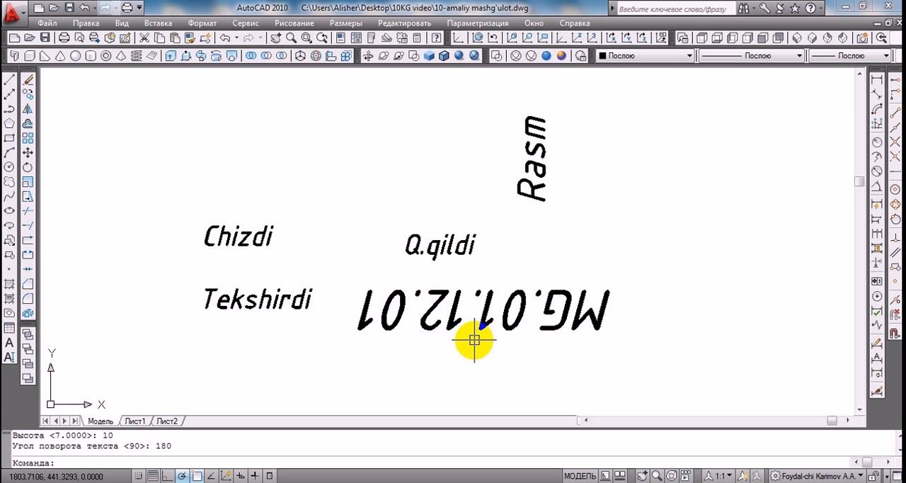
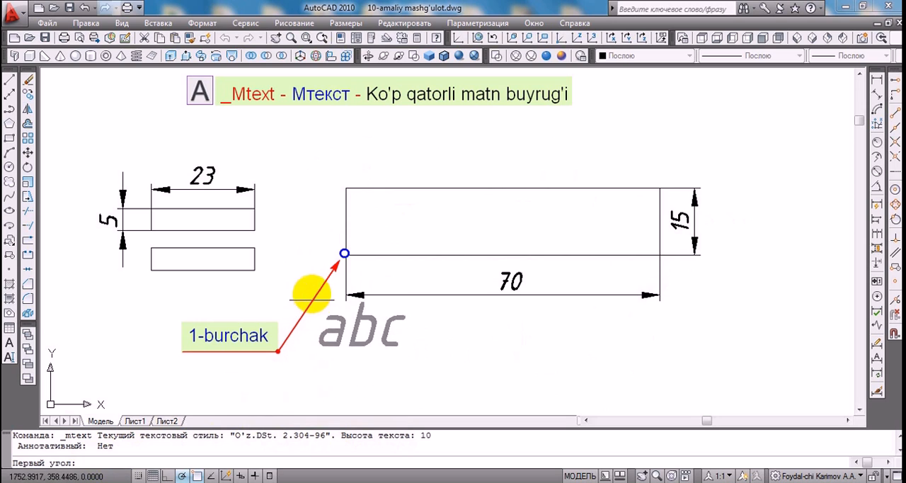
Define a multiline text box over the 70 × 15 rectangle with style O'z.DSt. 2.304-96 and text height 7
left_click(344, 253)
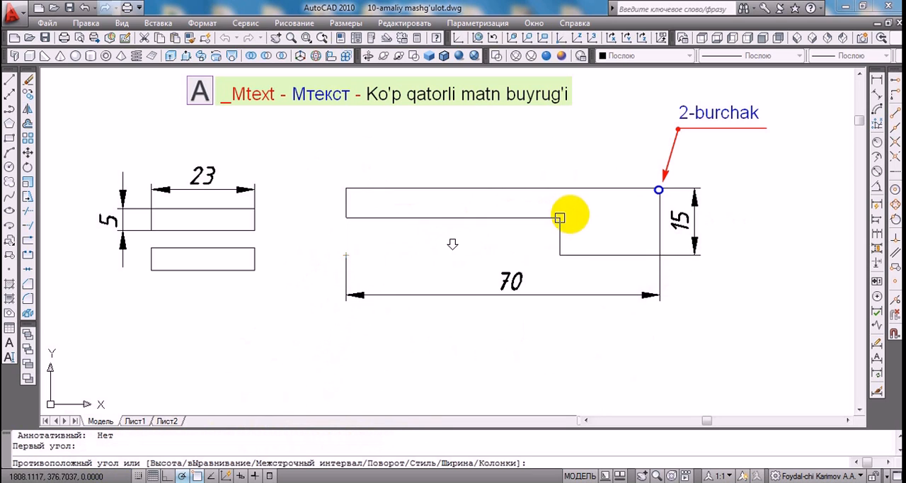
left_click(659, 189)
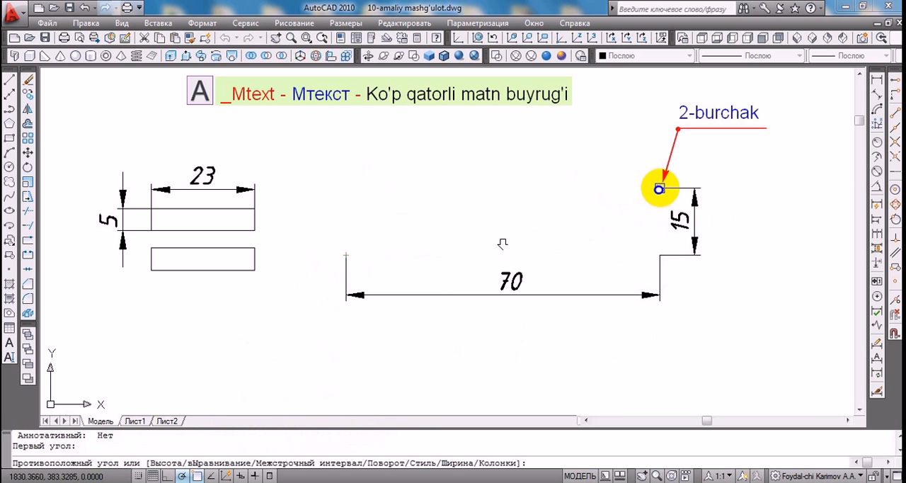
left_click(659, 189)
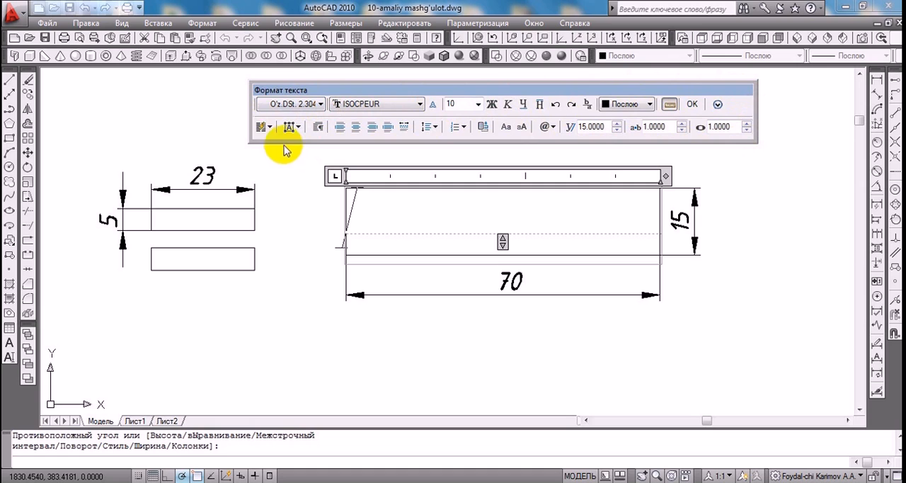
left_click(320, 105)
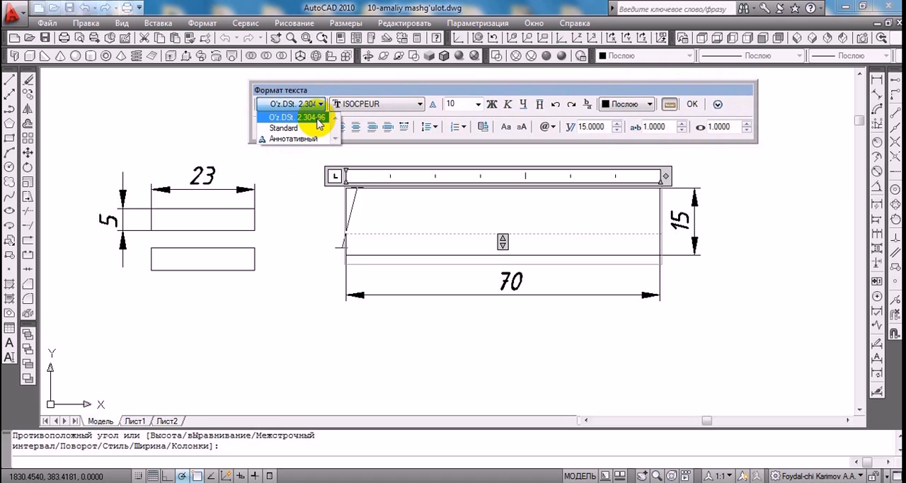
left_click(318, 117)
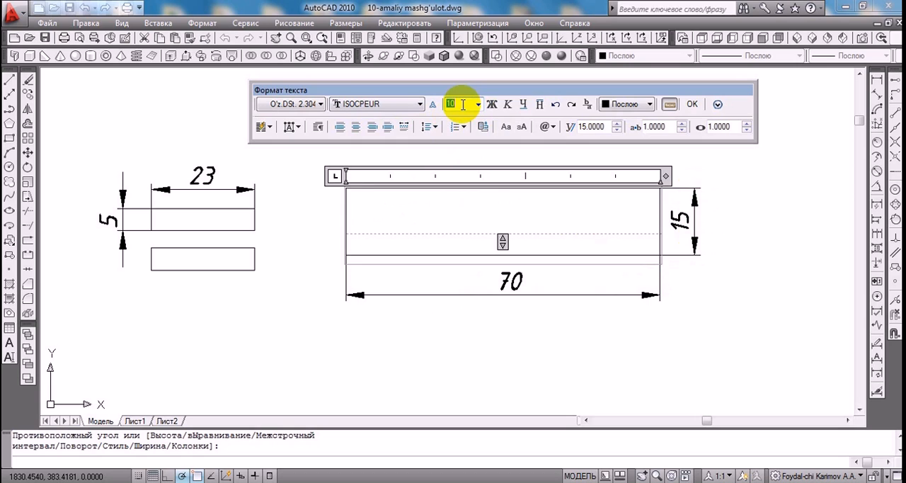
Write "KG.01.15.01" in the text box, justify it middle center and finish the multiline text
left_click(353, 222)
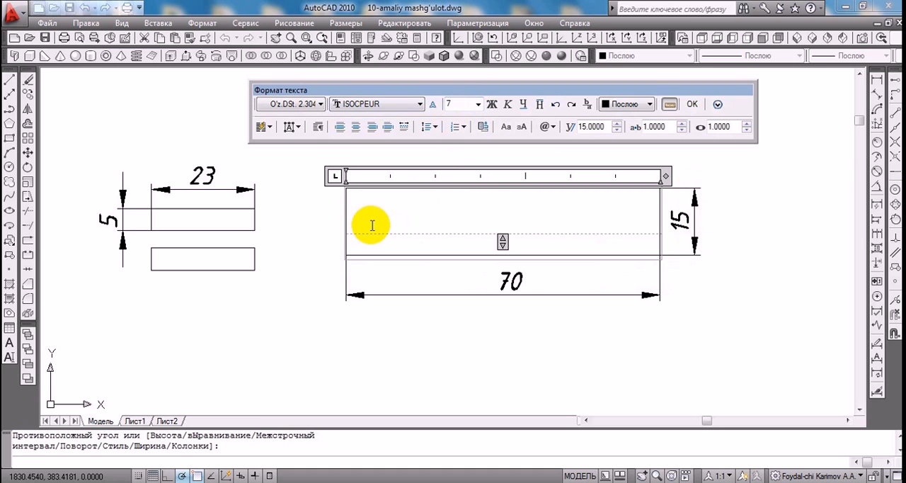
type("KG.01.15.01")
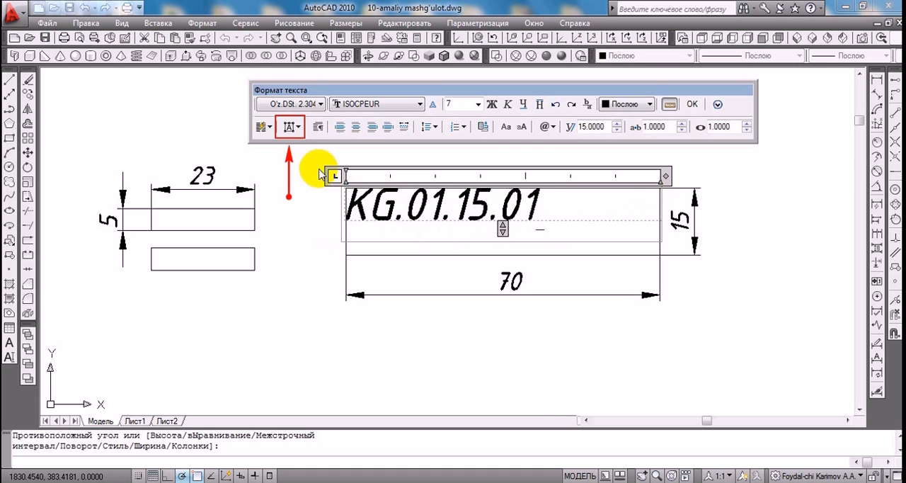
left_click(299, 128)
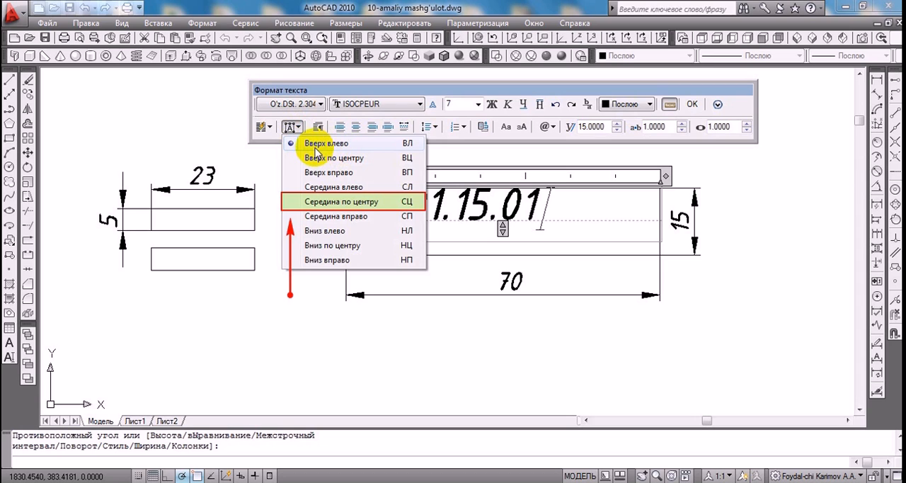
left_click(289, 203)
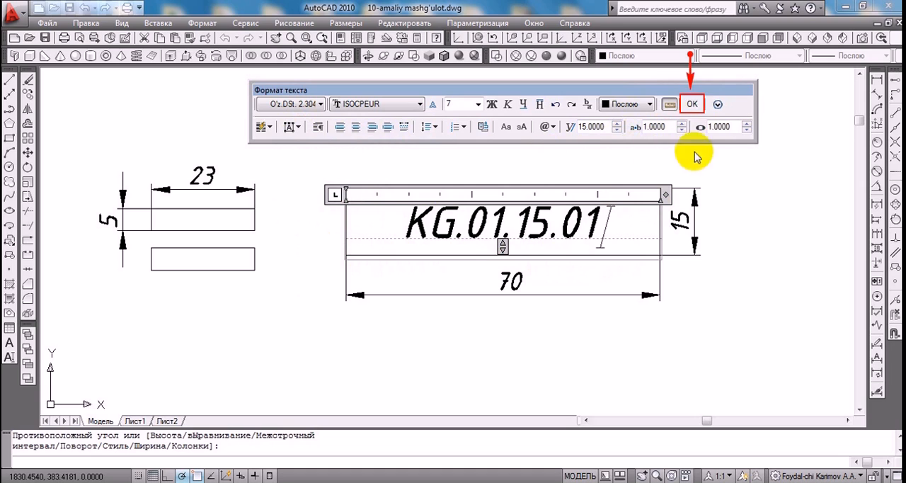
left_click(694, 105)
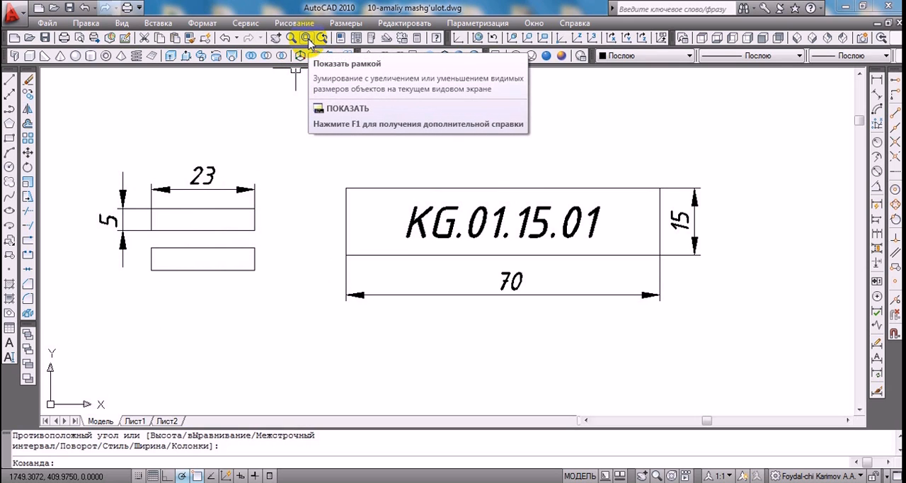
Define a multiline text box over the upper 23 × 5 rectangle with text height 2.5
left_click(306, 39)
left_click(271, 164)
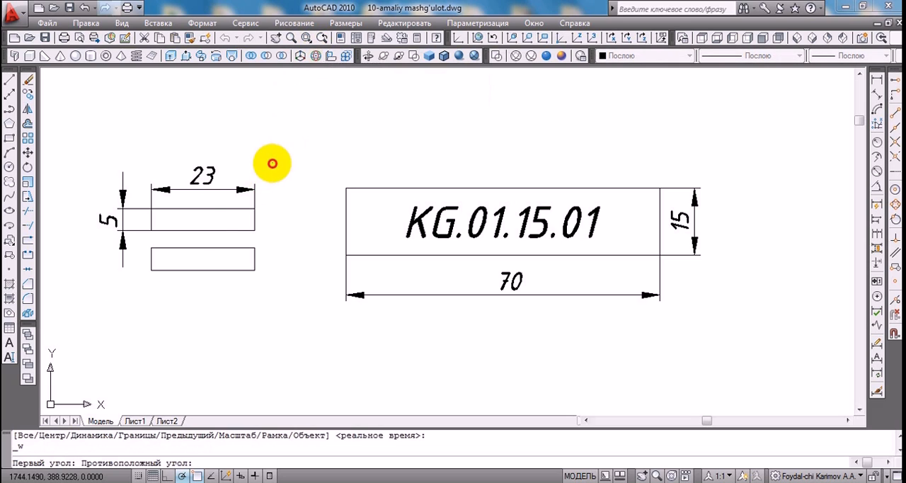
left_click(95, 246)
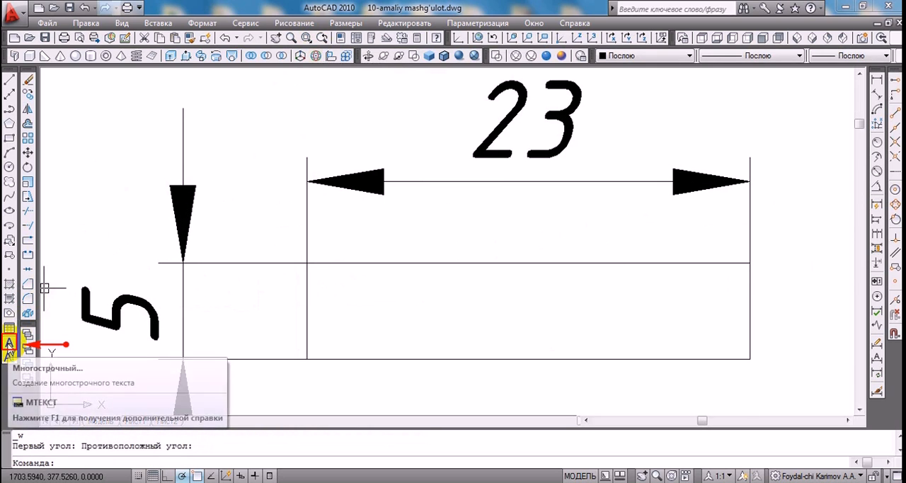
left_click(9, 343)
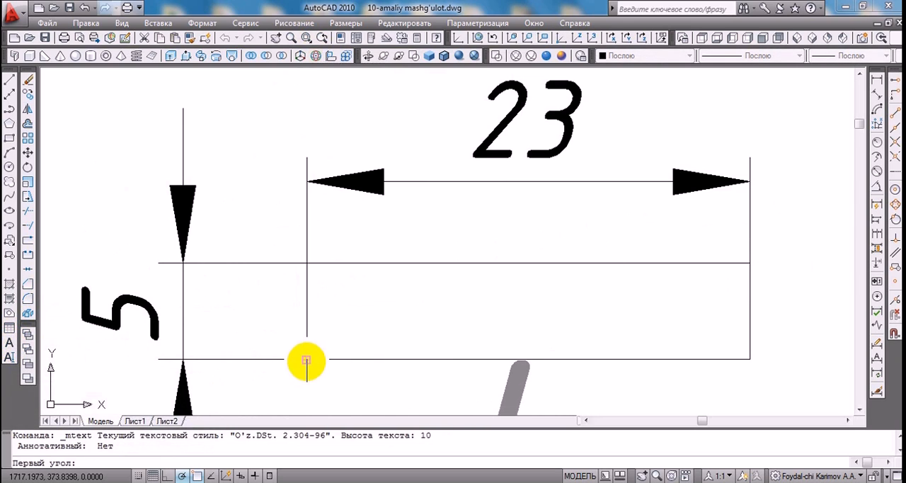
left_click(306, 359)
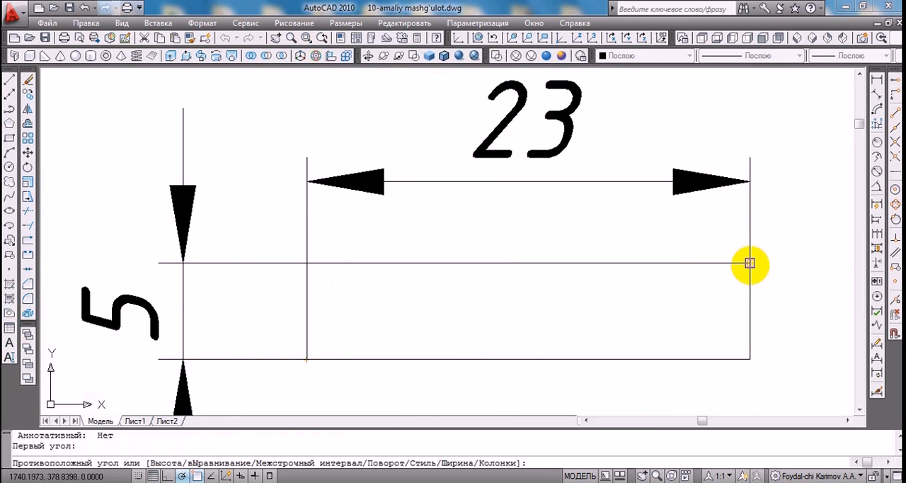
left_click(750, 263)
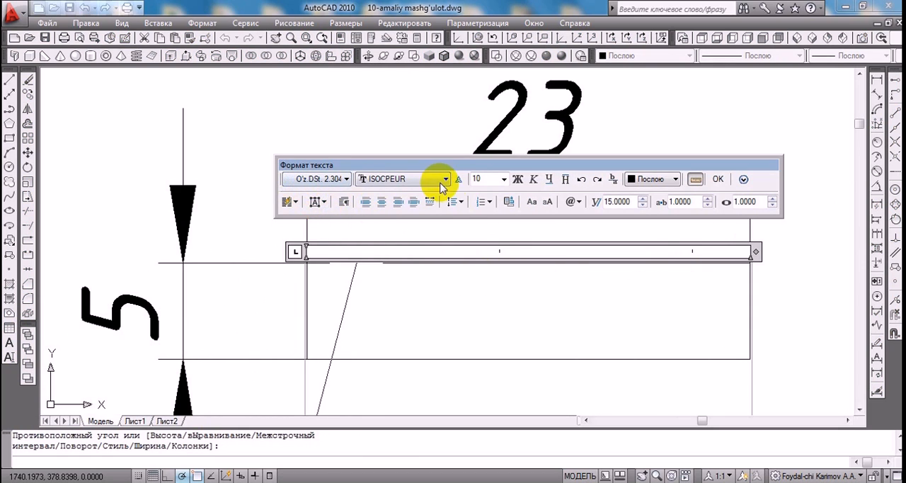
left_click(502, 180)
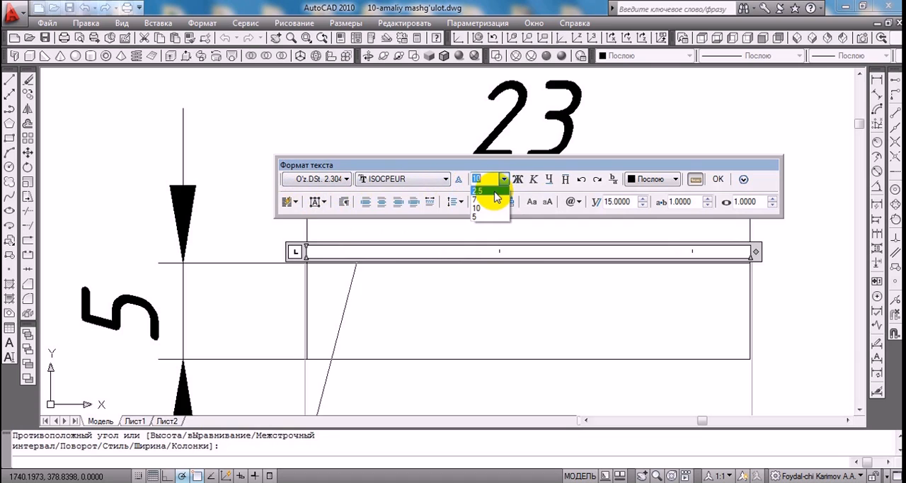
left_click(495, 191)
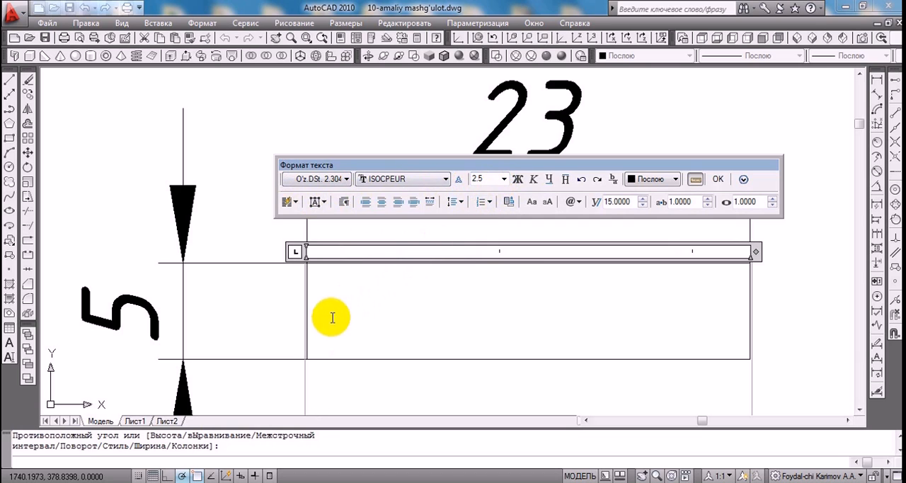
Enter the person's surname and initials in the text box, justify it middle left and finish the multiline text
scroll(330, 326, "down", 3)
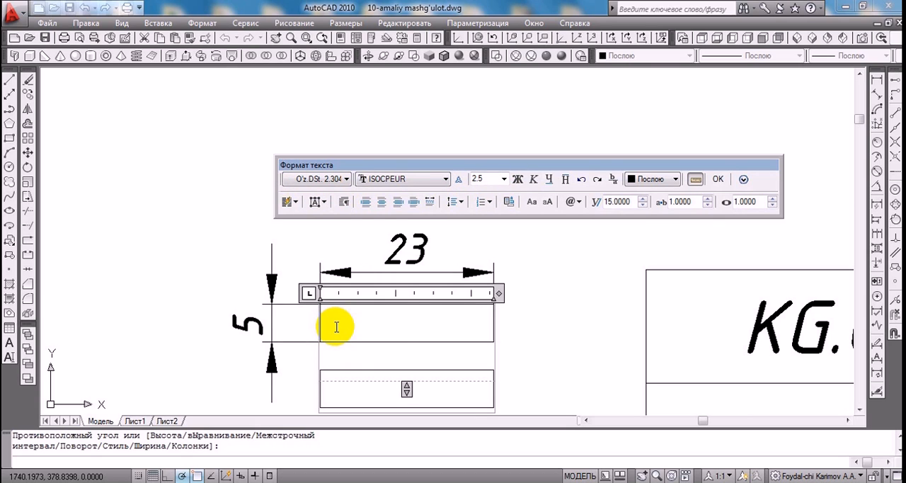
type("Karimov A.A")
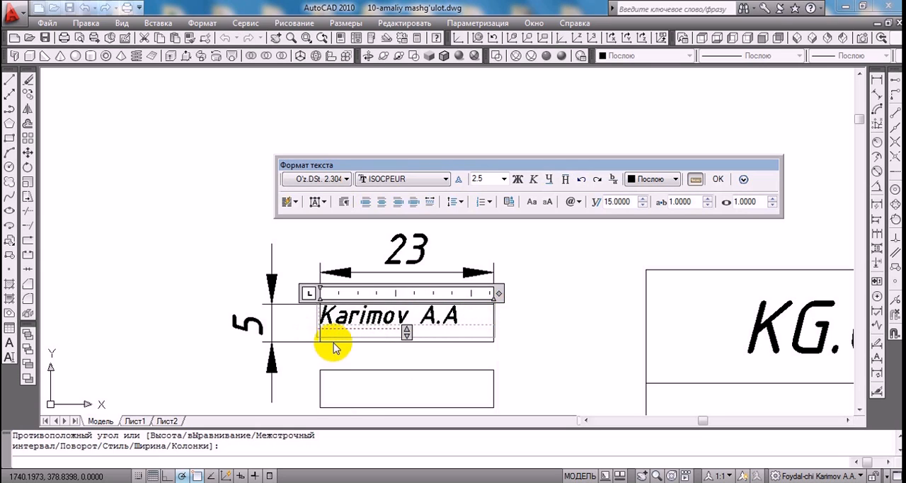
left_click(324, 203)
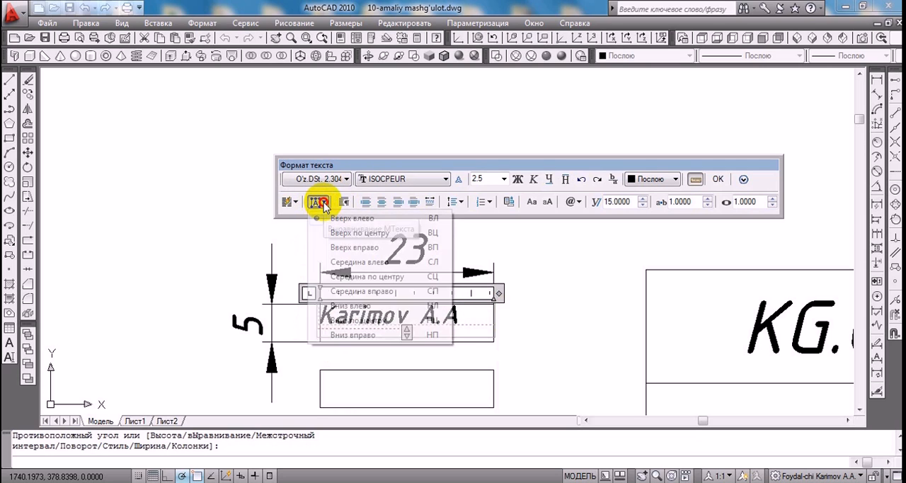
left_click(315, 264)
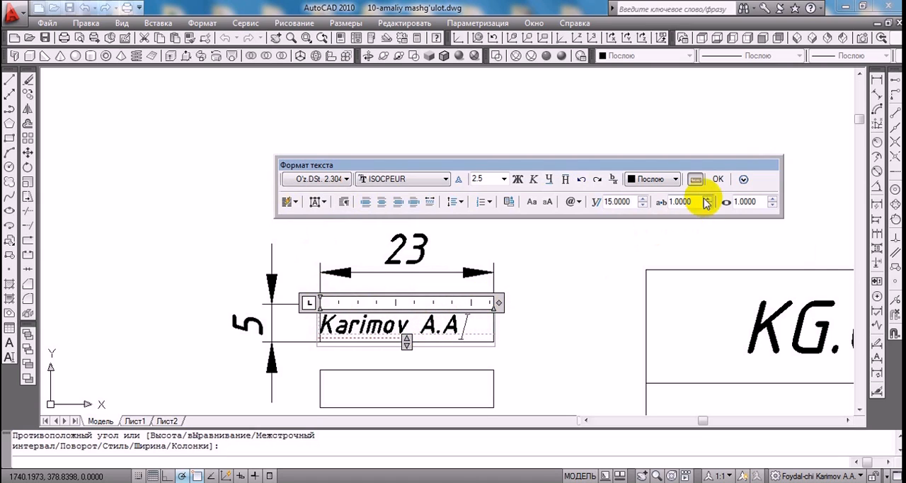
left_click(717, 179)
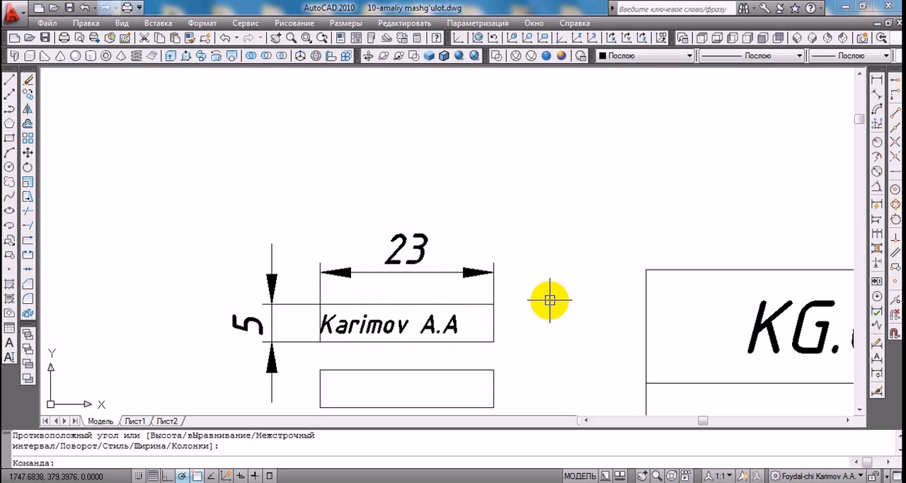
Define a multiline text box over the first cell of the title block's sixth row with text height 2.5
left_click(322, 37)
left_click(322, 38)
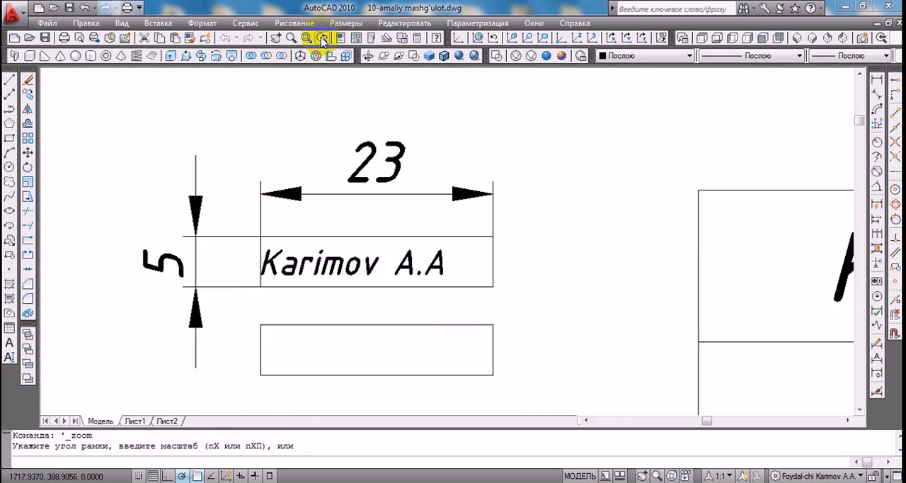
left_click(322, 37)
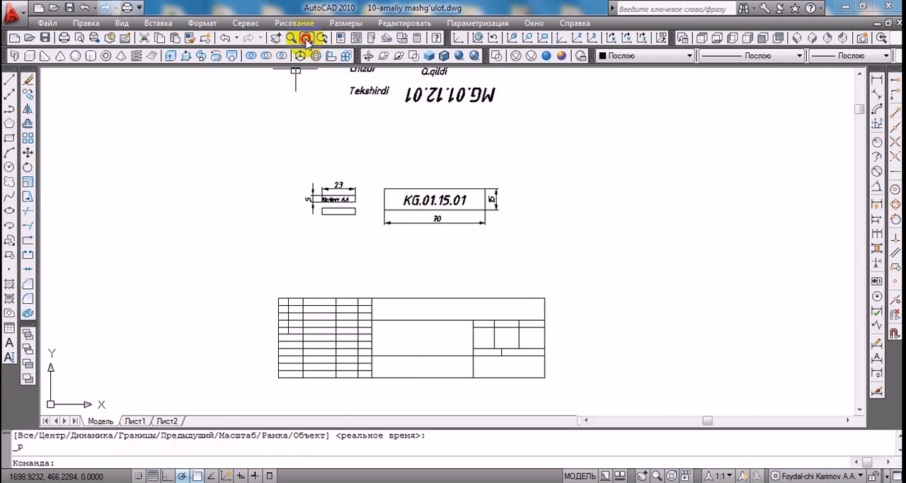
left_click(307, 37)
left_click(554, 288)
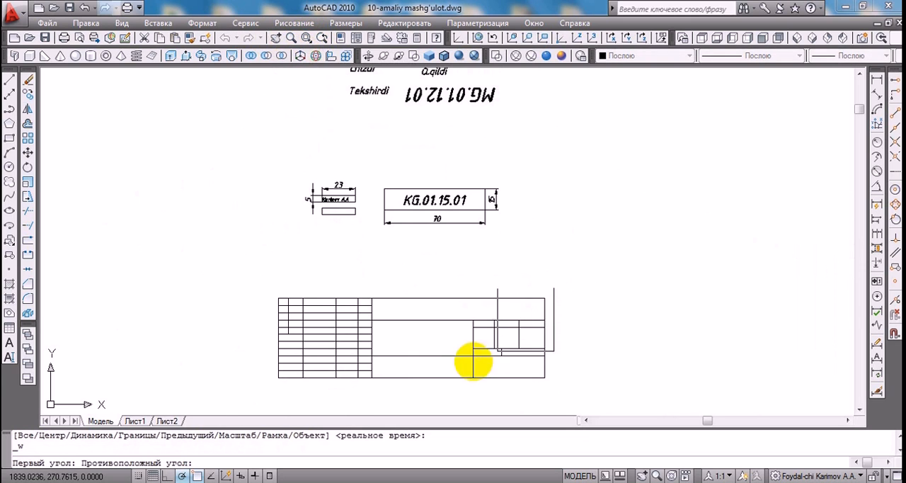
left_click(260, 395)
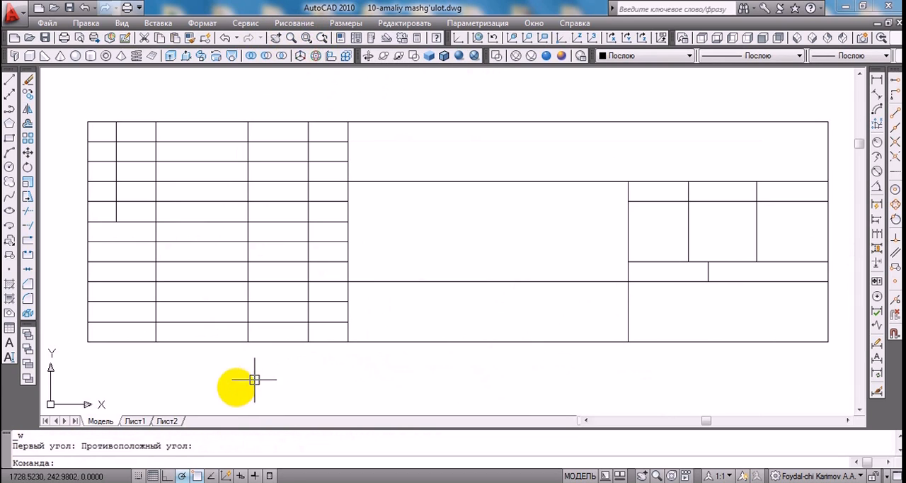
left_click(10, 344)
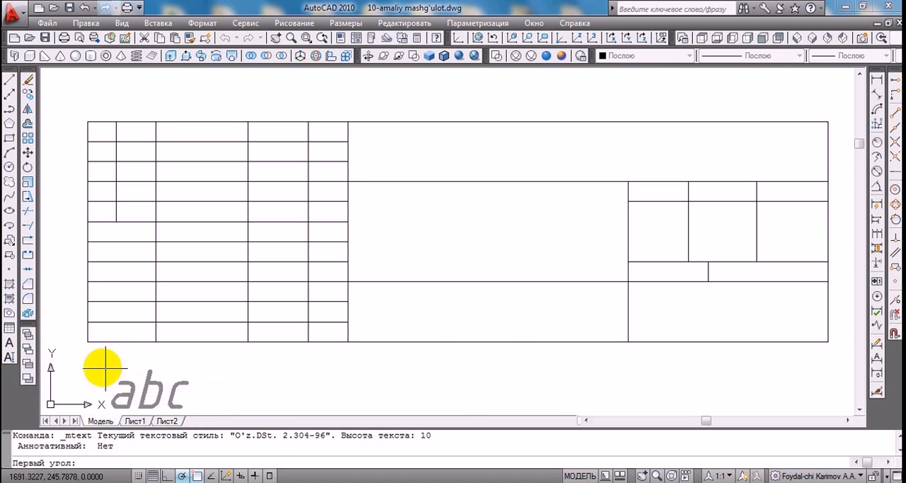
left_click(87, 241)
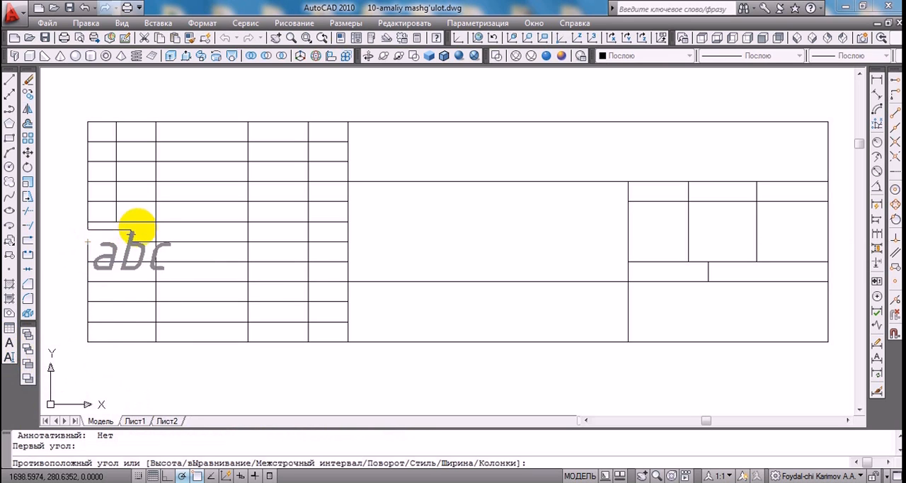
left_click(154, 223)
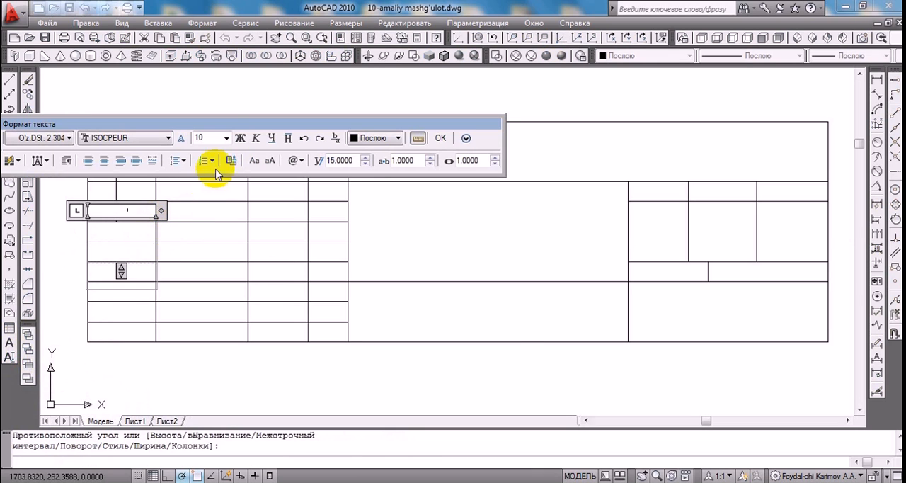
left_click(226, 138)
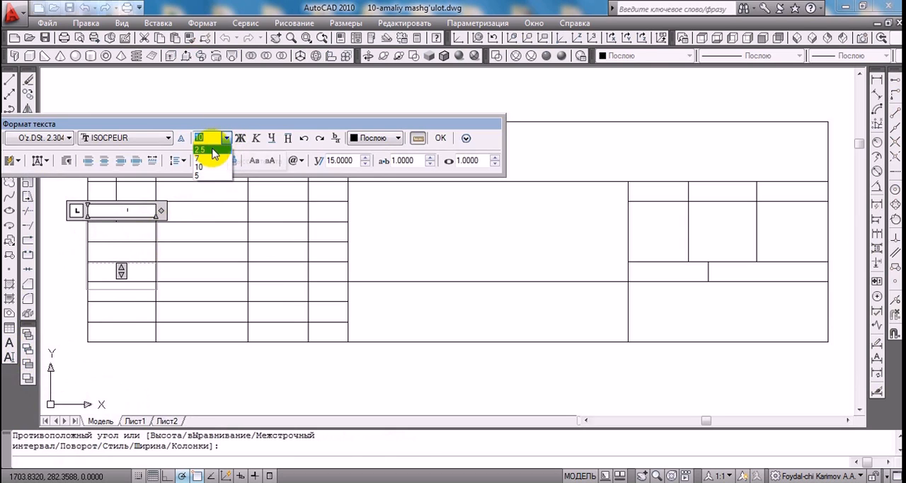
left_click(213, 150)
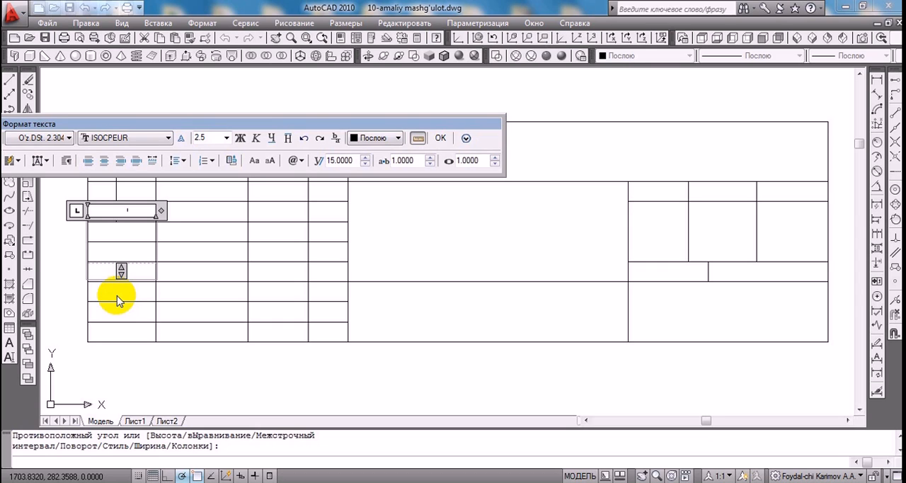
Write "Chizdi" in the title block cell, justify it middle center and finish the multiline text
type("С")
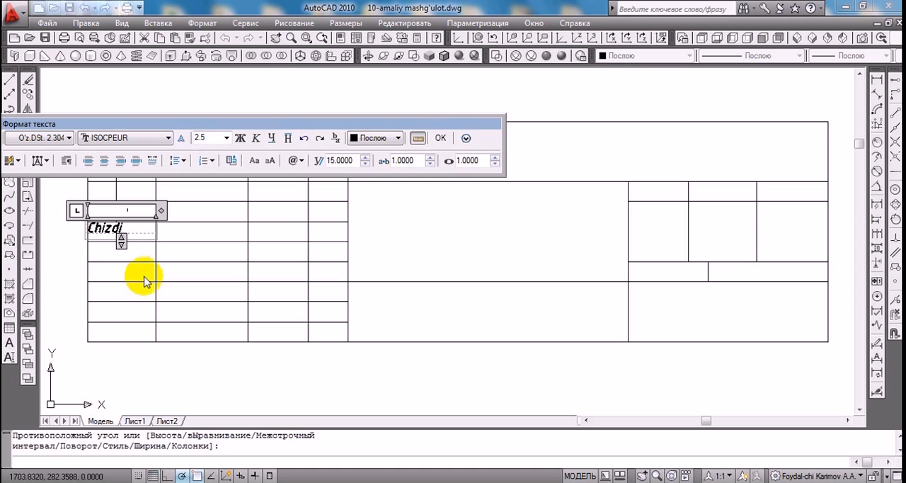
left_click(47, 164)
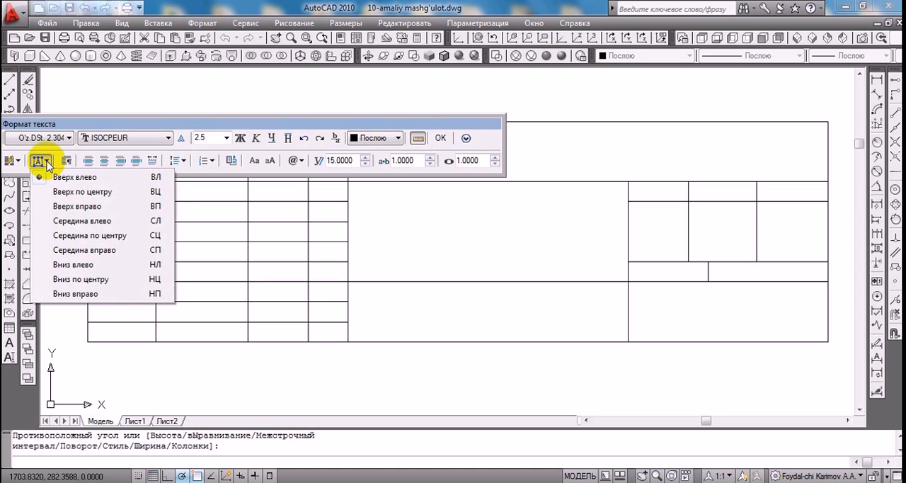
left_click(44, 239)
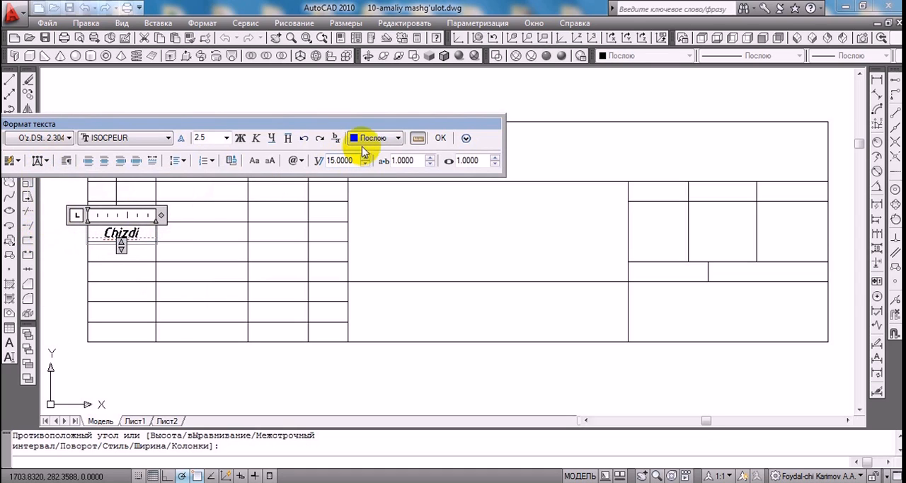
left_click(440, 139)
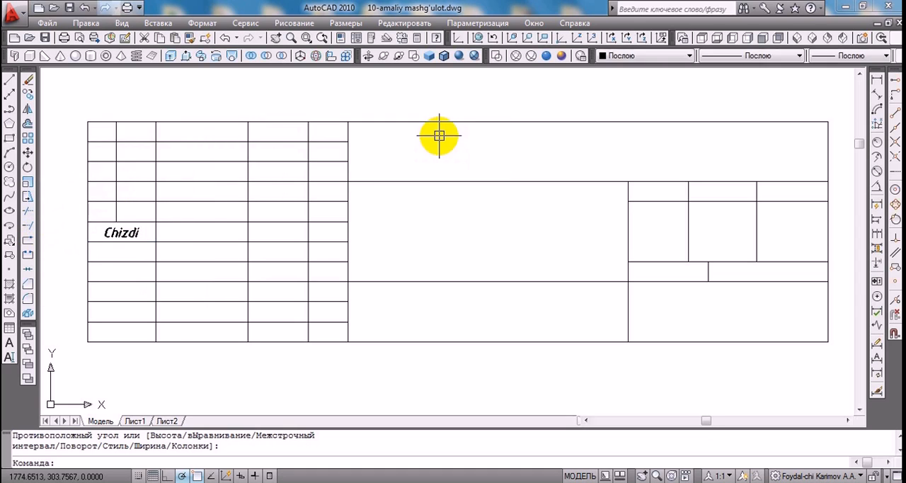
Define a multiline text box over the second cell of the title block's sixth row with text height 2.5
left_click(9, 356)
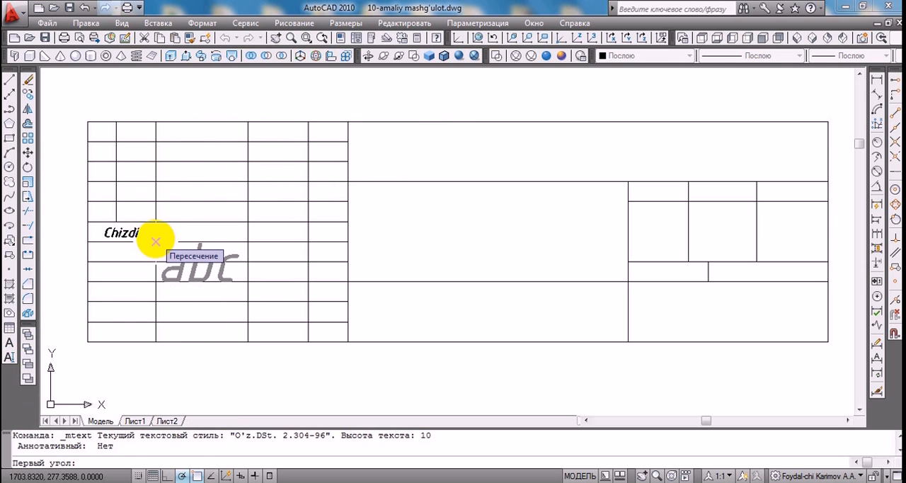
left_click(155, 242)
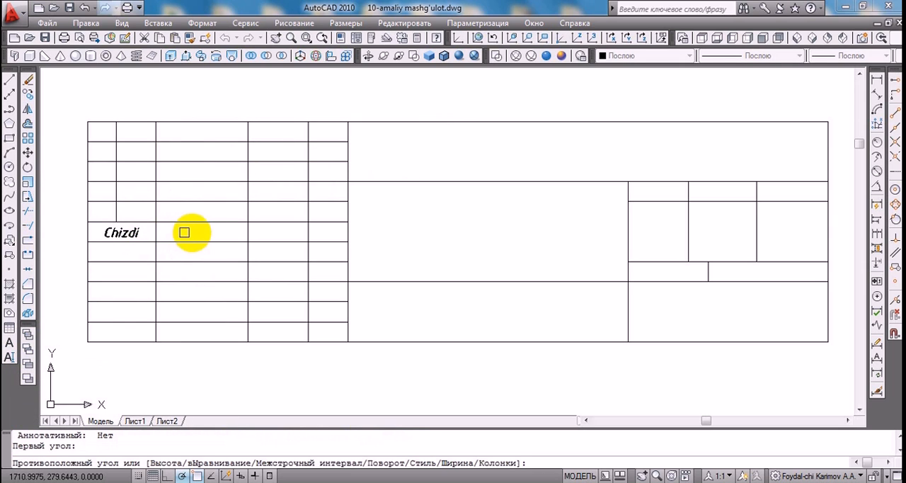
left_click(247, 222)
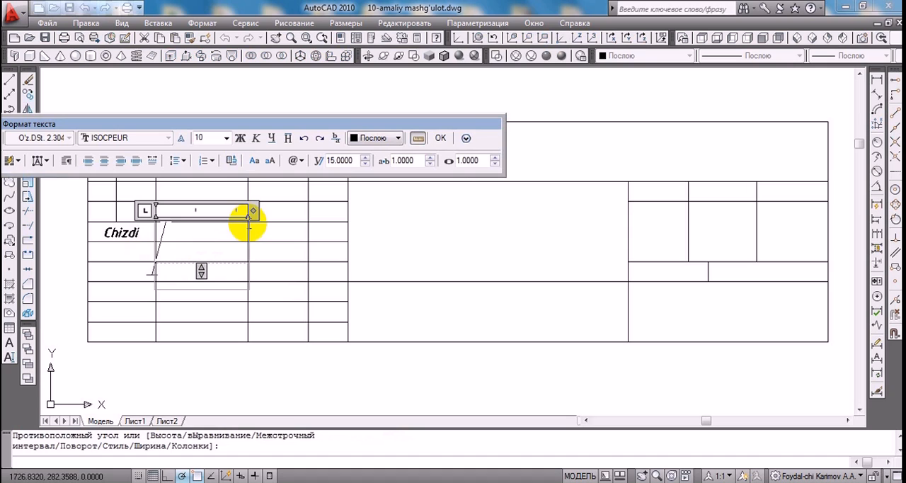
left_click(226, 138)
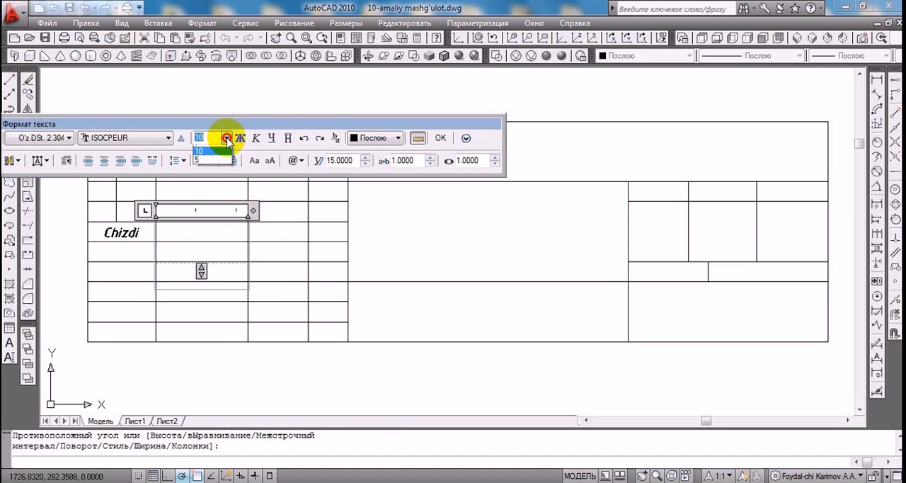
left_click(208, 150)
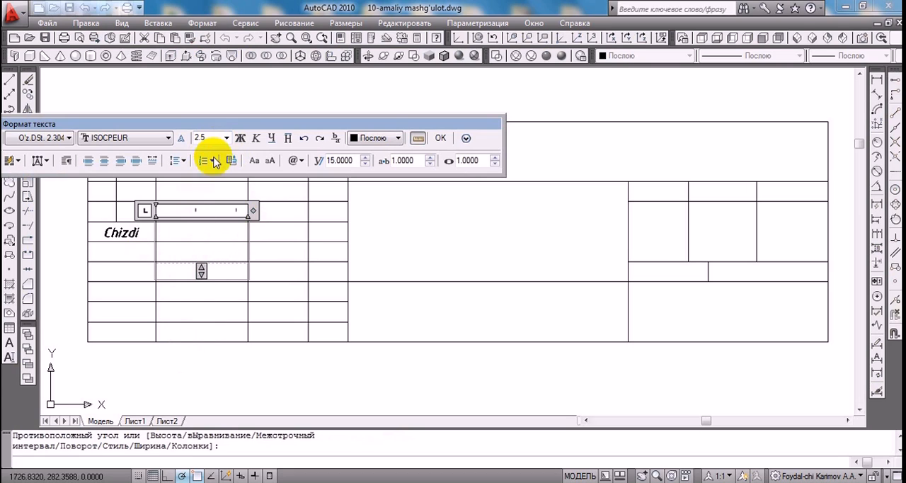
left_click(221, 139)
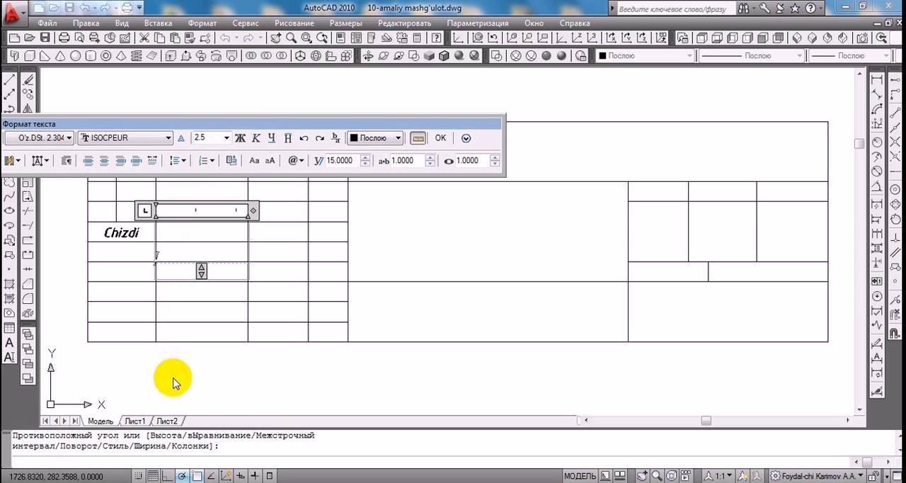
Enter the drafter's surname and initials in the cell beside "Chizdi"
type("Ab")
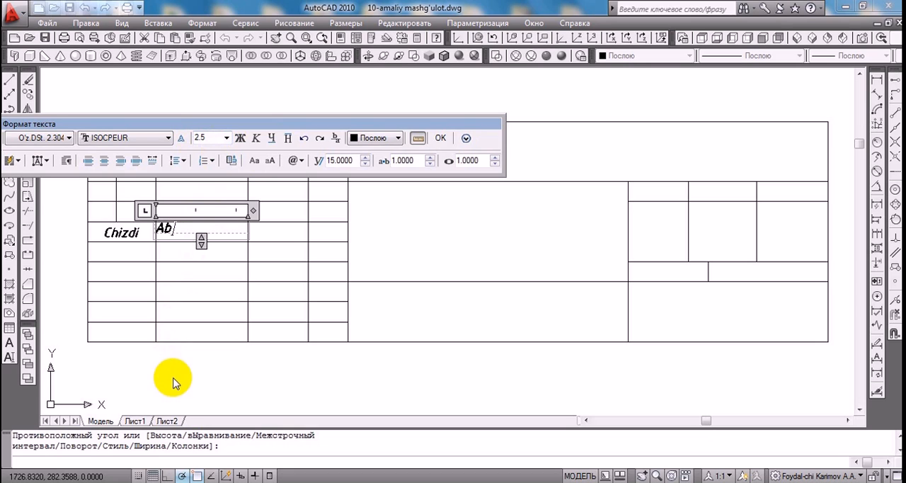
type("dullayev")
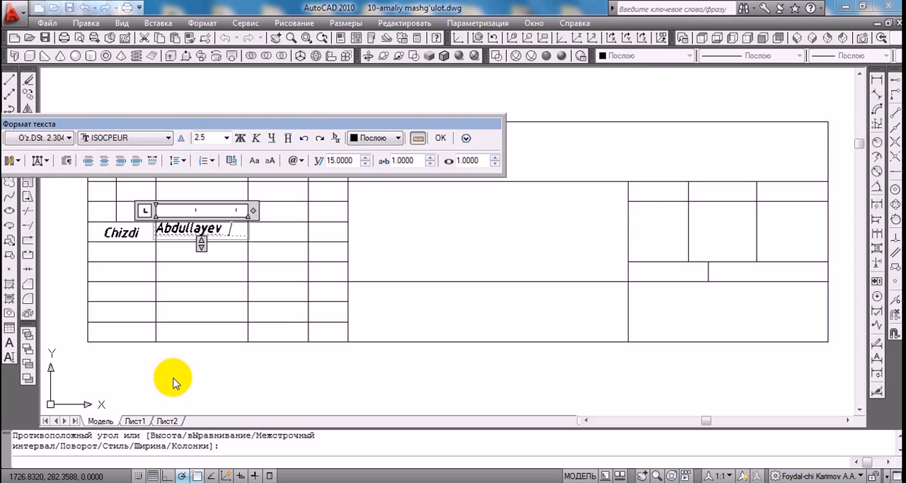
type("F")
type(".U.")
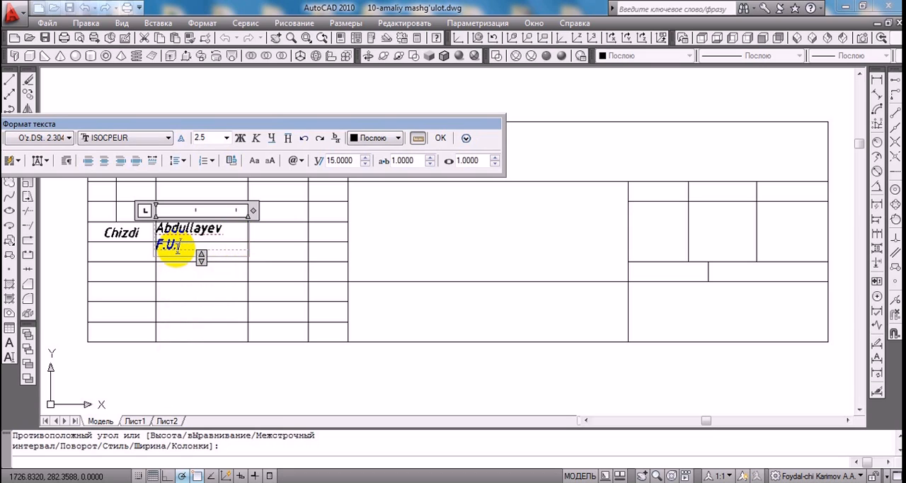
Set the width factor of the entire name text to 0.8 so it fits on one line
left_click_drag(181, 244, 149, 234)
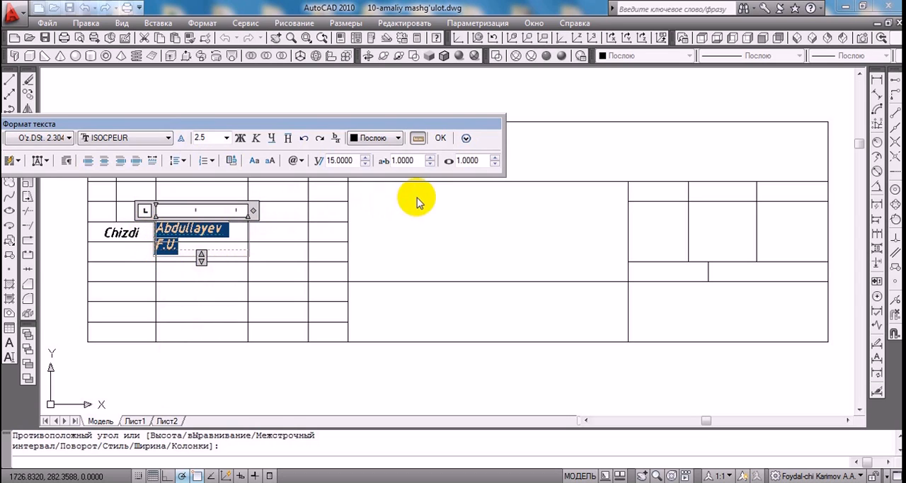
left_click(495, 164)
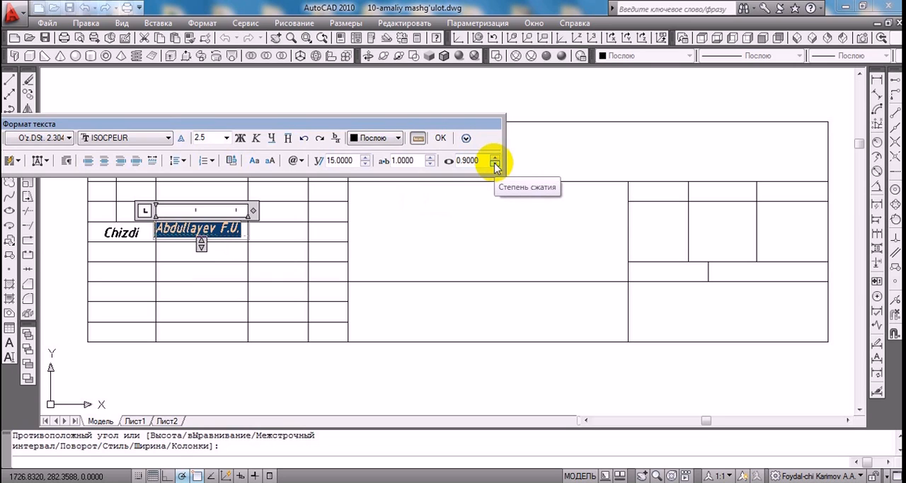
left_click(495, 163)
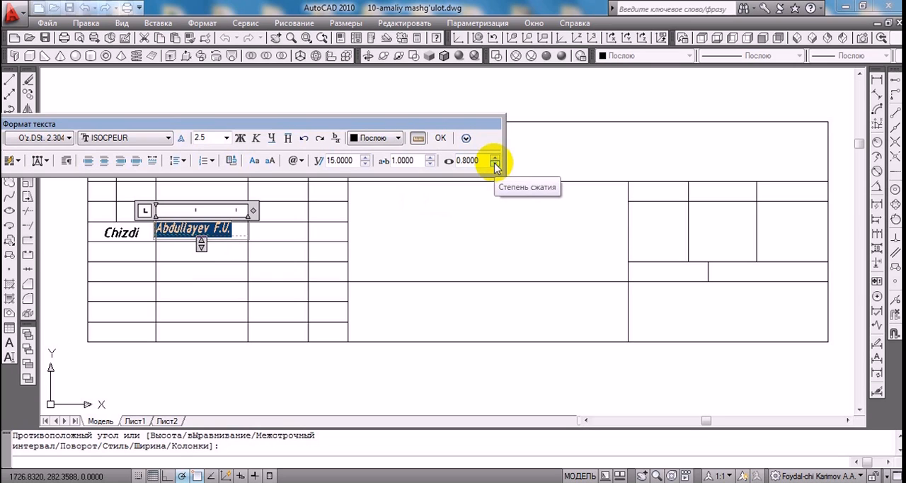
left_click(495, 163)
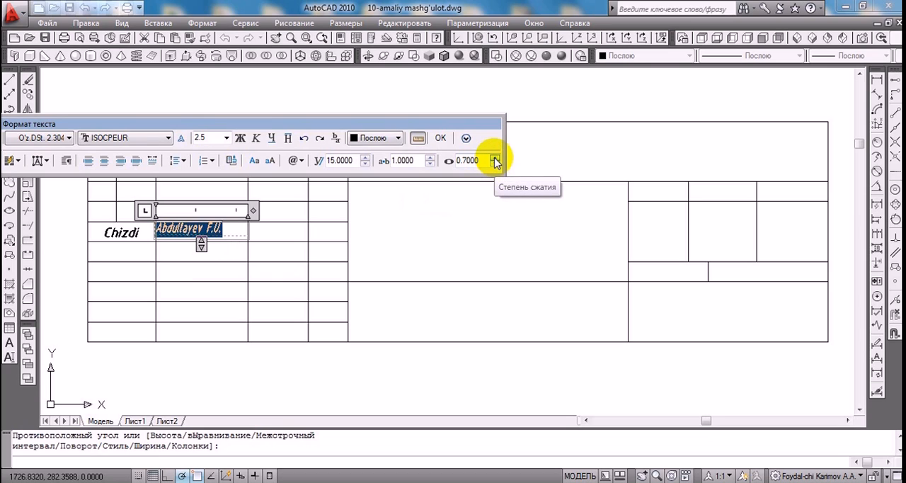
left_click(494, 158)
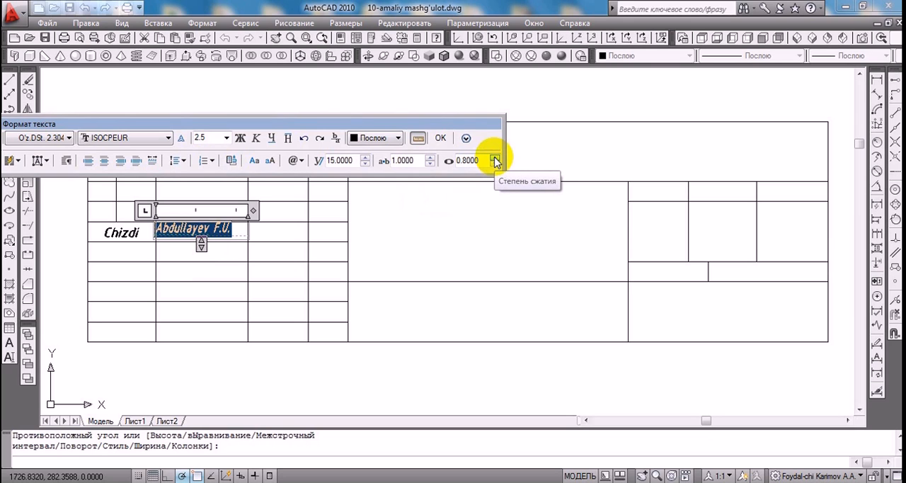
Justify the drafter's name middle center in its cell and finish the multiline text
left_click(45, 160)
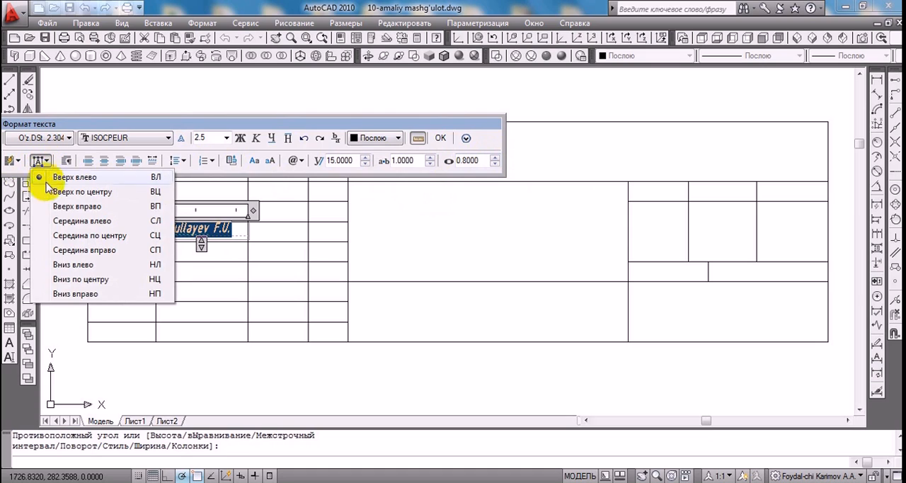
left_click(41, 241)
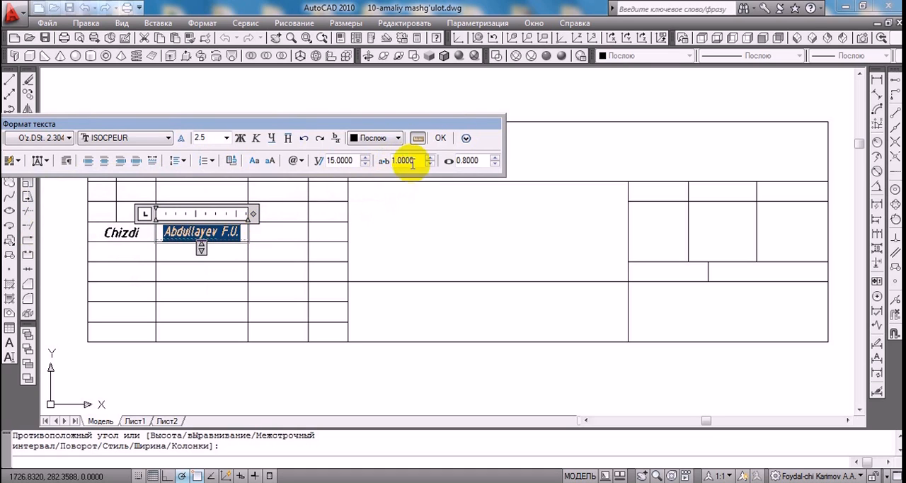
left_click(440, 138)
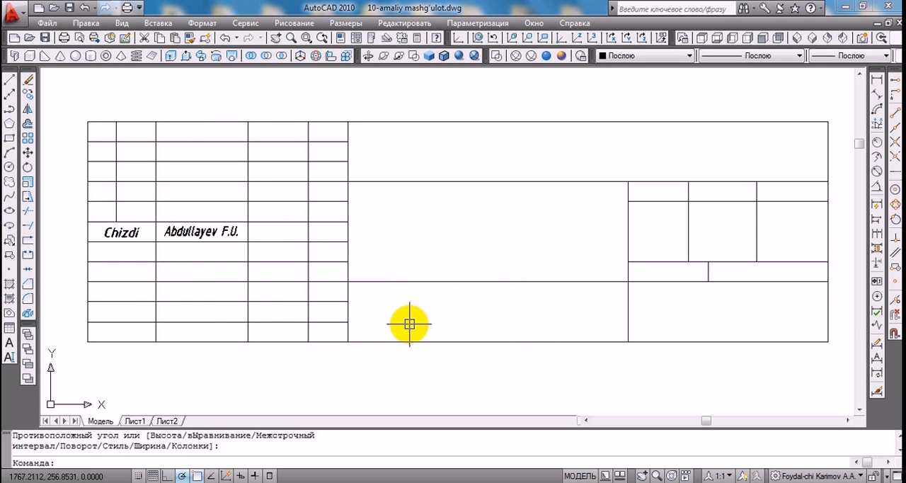
Define a multiline text box over the large bottom middle cell of the title block with text height 3.5
left_click(10, 345)
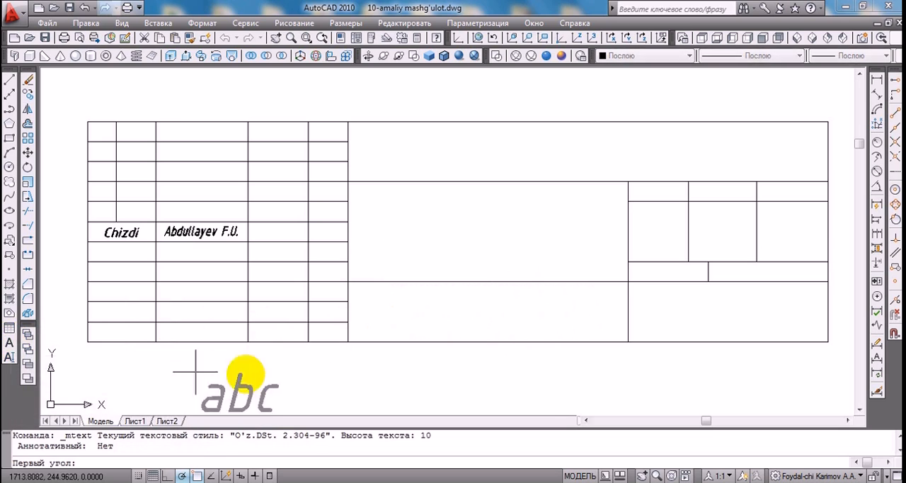
left_click(347, 342)
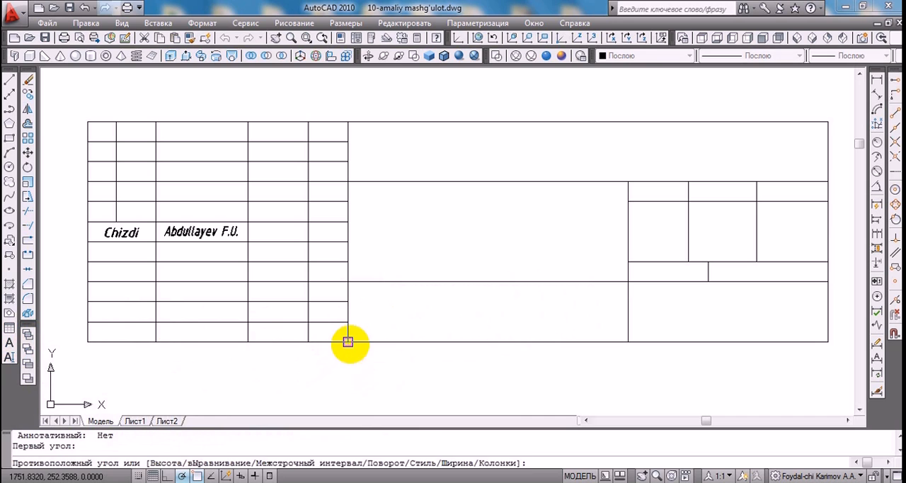
left_click(628, 282)
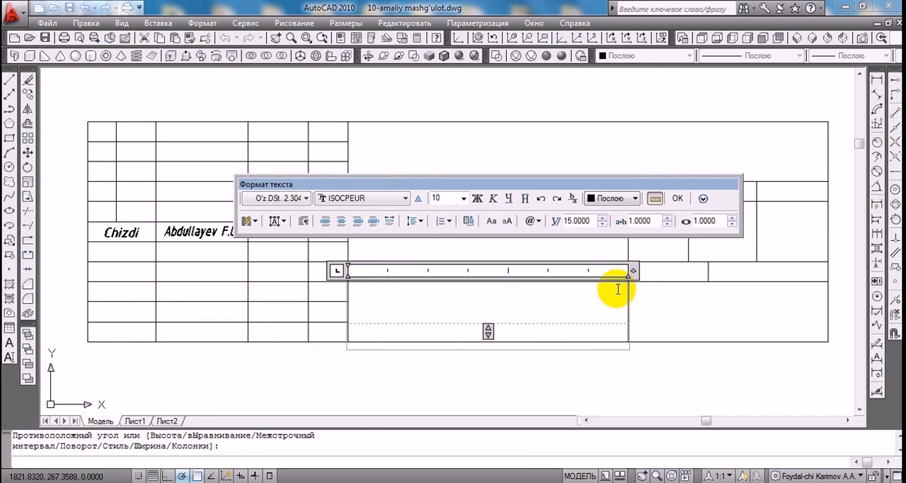
left_click(465, 201)
left_click(466, 202)
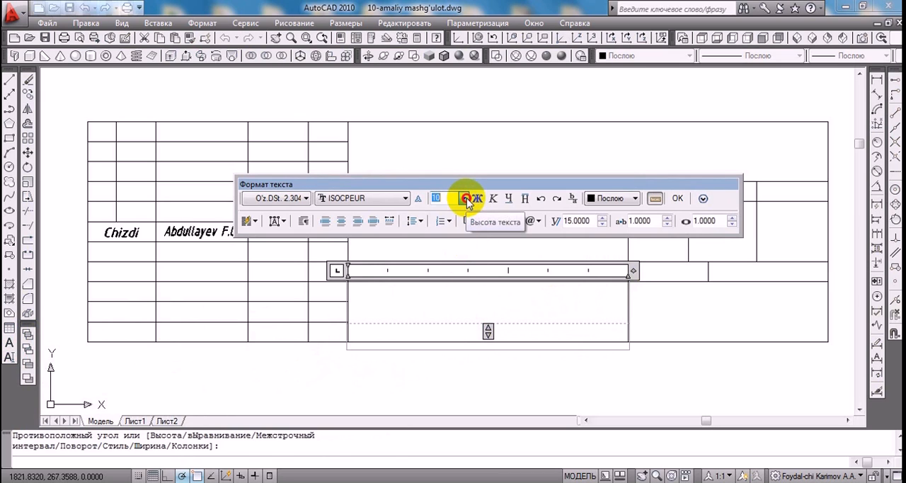
left_click(447, 197)
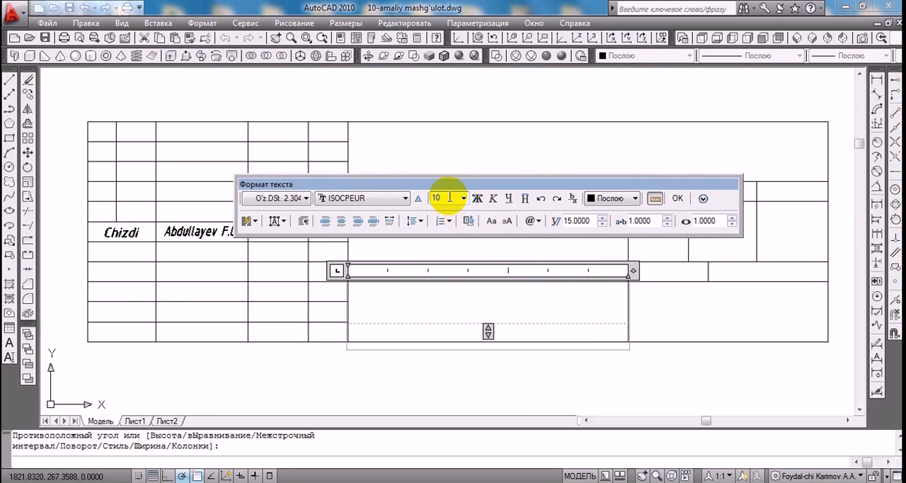
key("BackSpace")
key("BackSpace")
type("3.5")
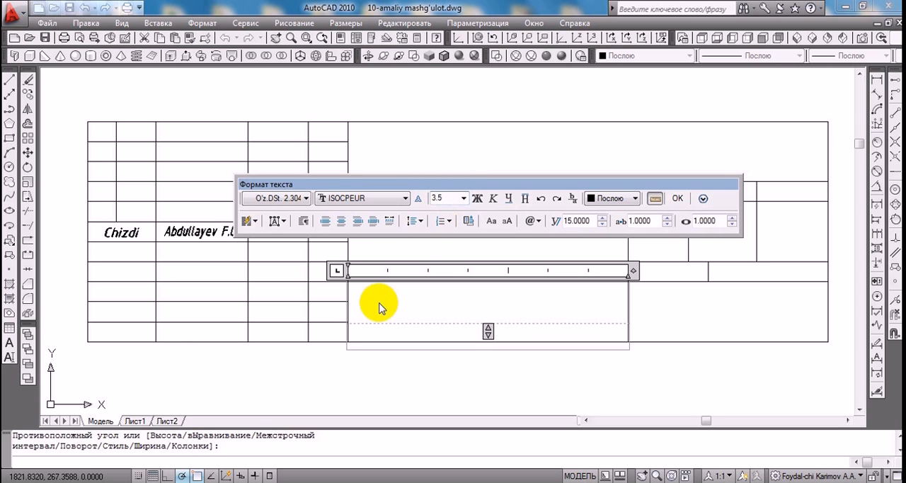
left_click(363, 302)
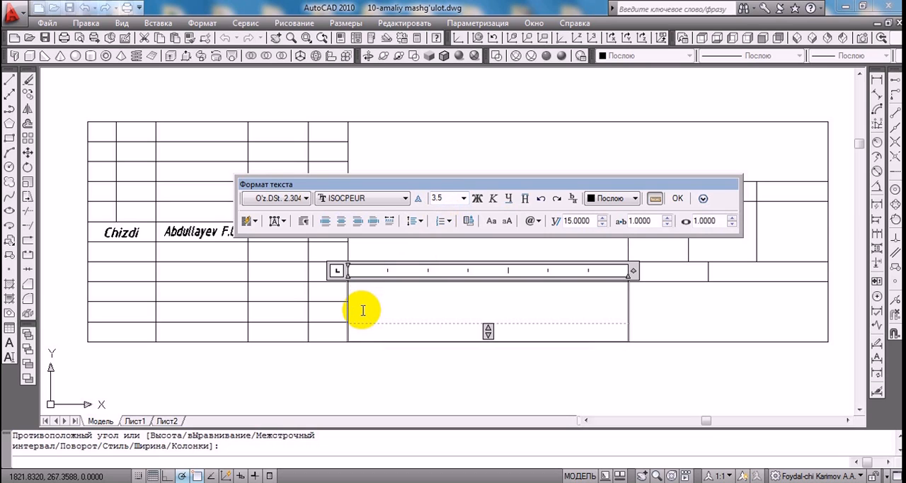
Write "ChG va KG" kafedrasi in the bottom middle cell, with quotation marks around ChG va KG
type("\"")
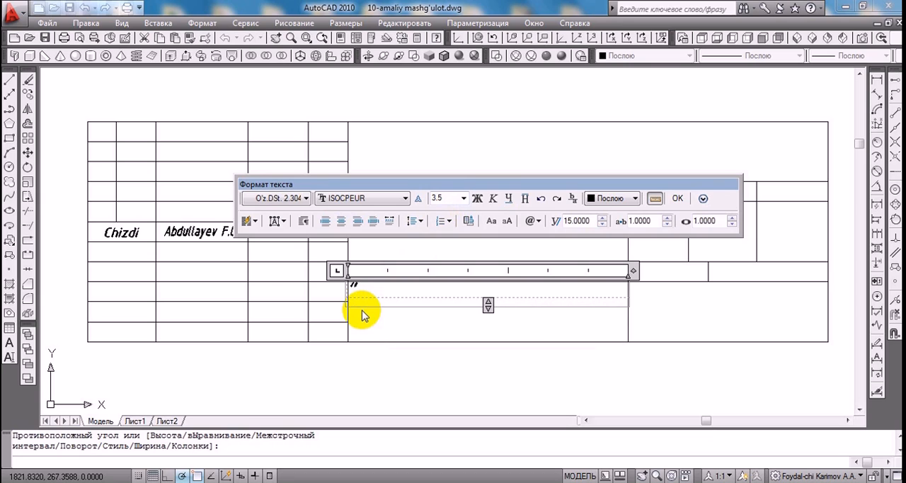
type("ChG va")
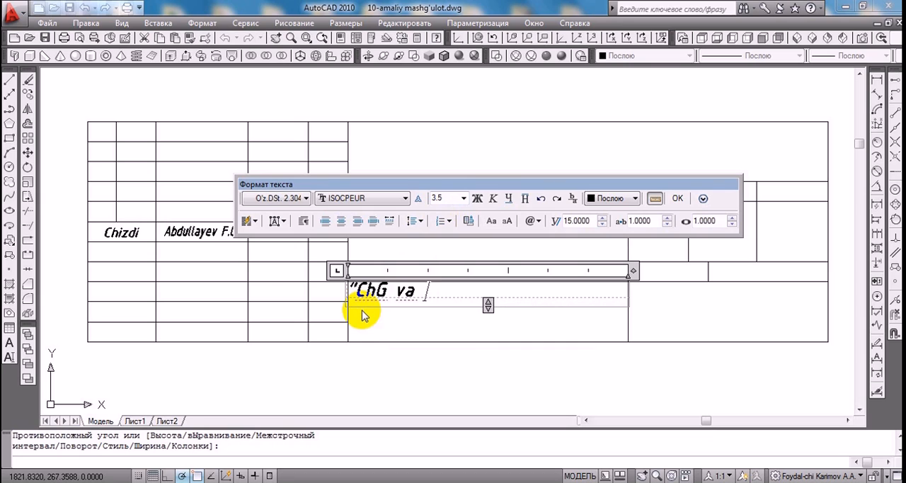
type("G\" kafedrasi")
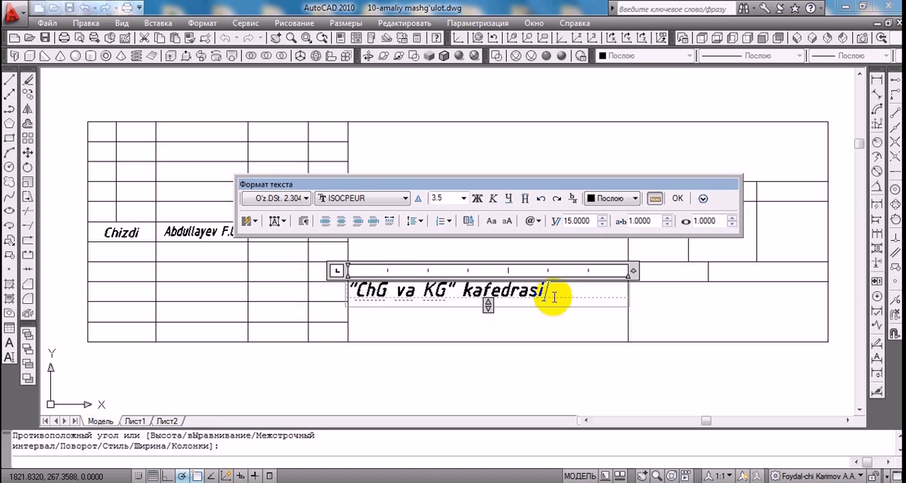
Justify the kafedrasi text middle center in its cell and finish the multiline text
left_click(286, 223)
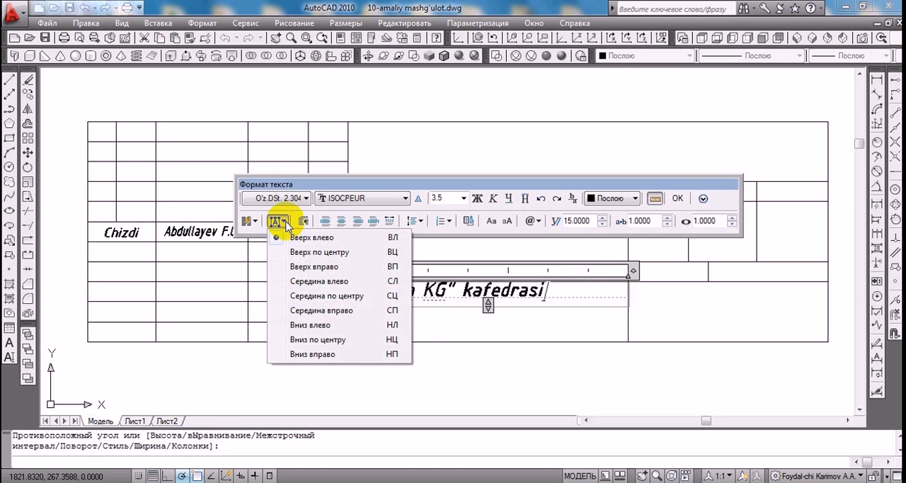
left_click(277, 298)
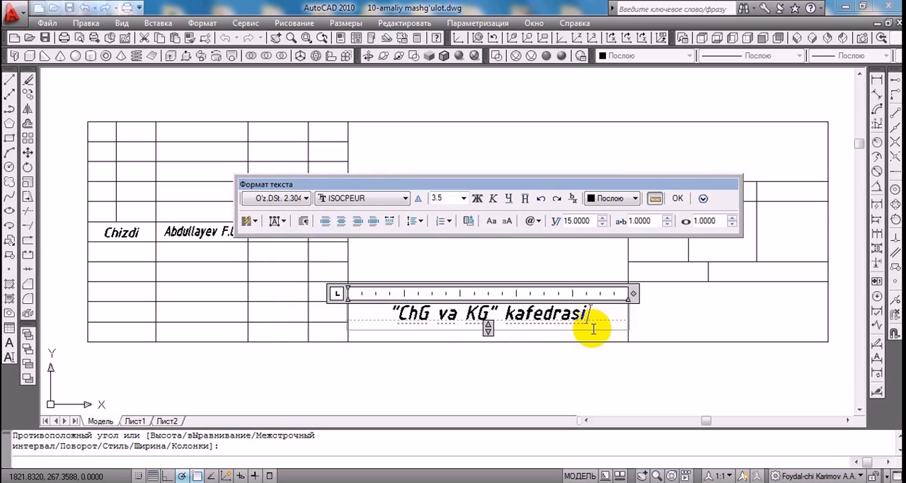
left_click(678, 198)
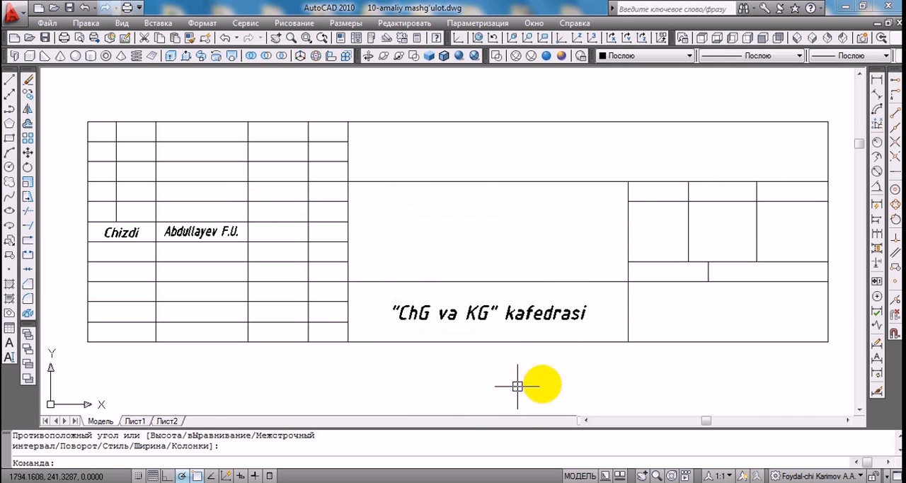
Define a multiline text box in the empty area below the title block with text height 7
left_click(859, 411)
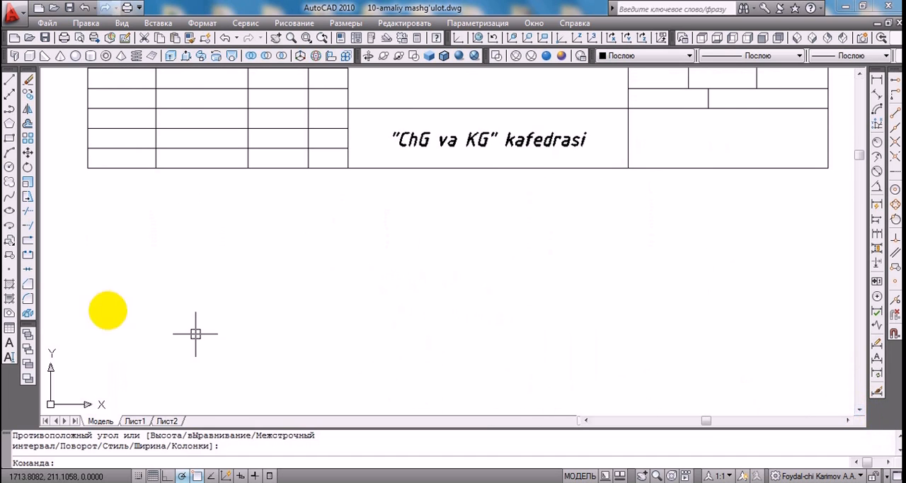
left_click(10, 344)
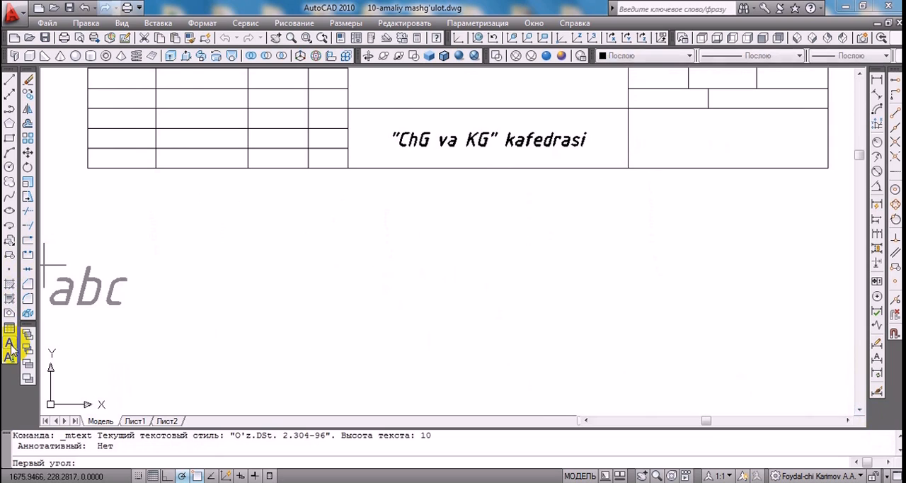
left_click(283, 358)
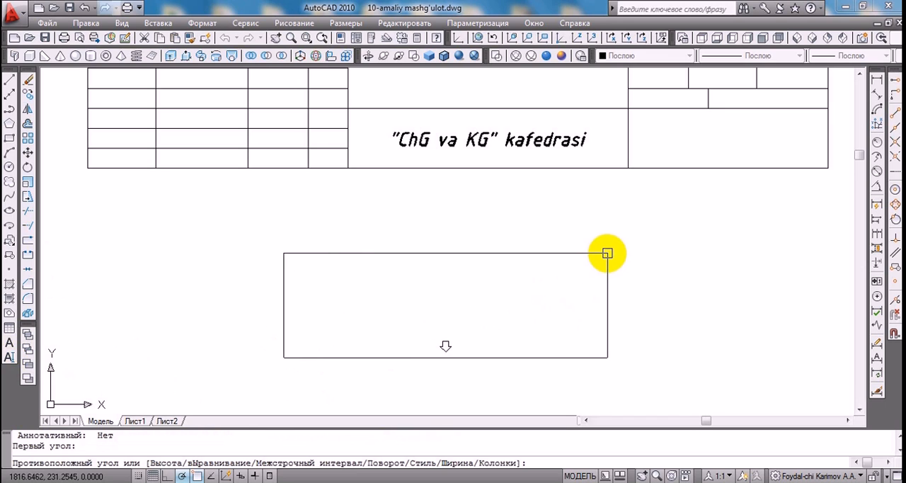
left_click(605, 252)
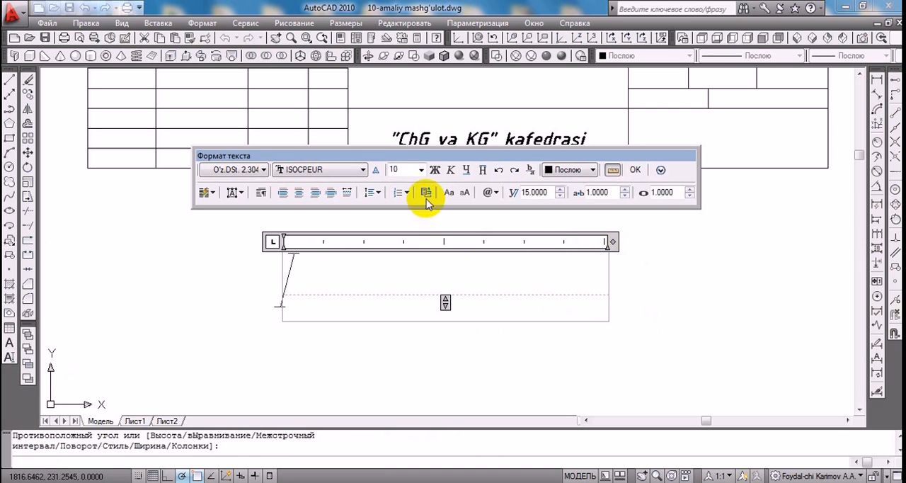
left_click(411, 170)
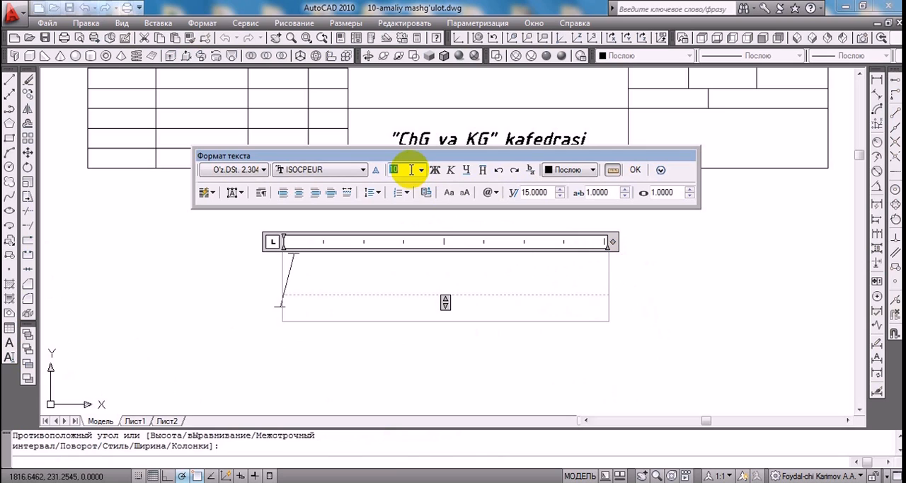
Write Qopqoq in the multiline text box below the title block
left_click(297, 283)
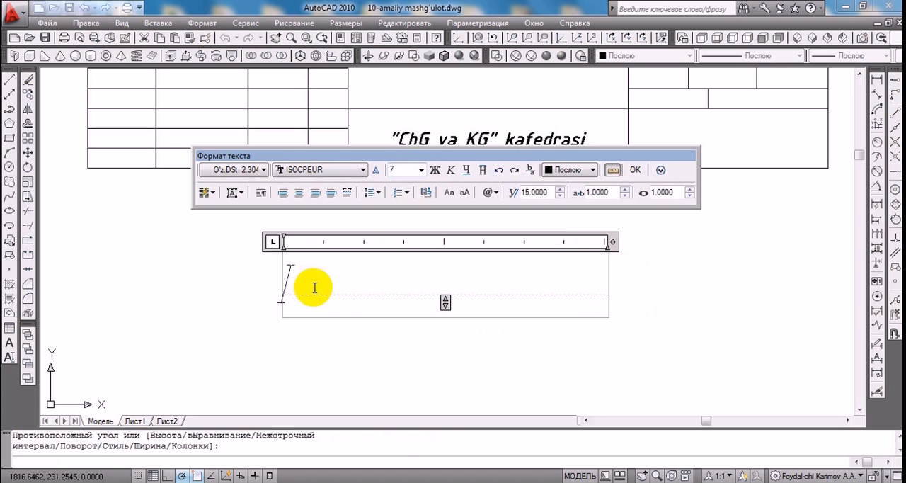
type("Q")
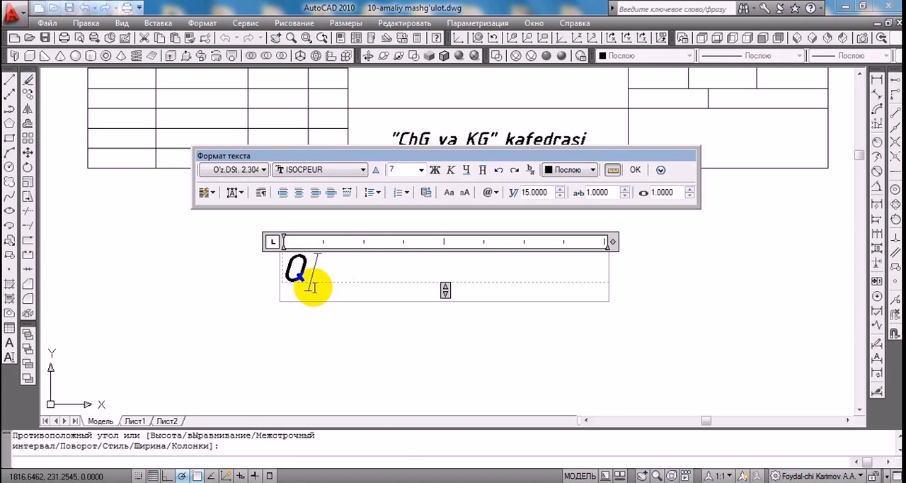
type("opqo")
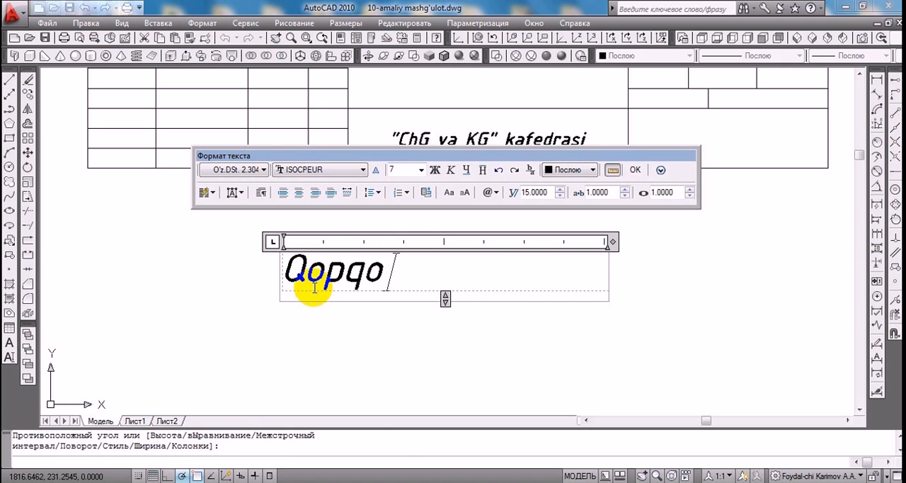
type("q")
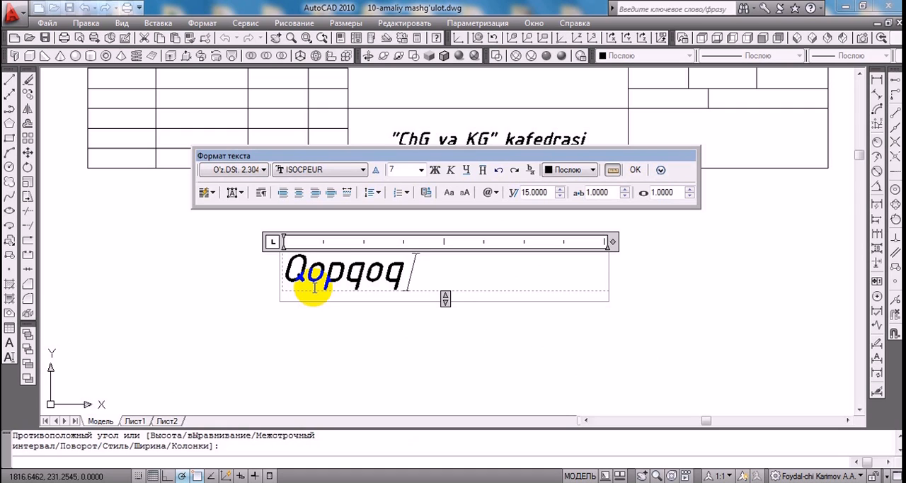
Justify the Qopqoq text middle center in its box and finish the multiline text
left_click(242, 192)
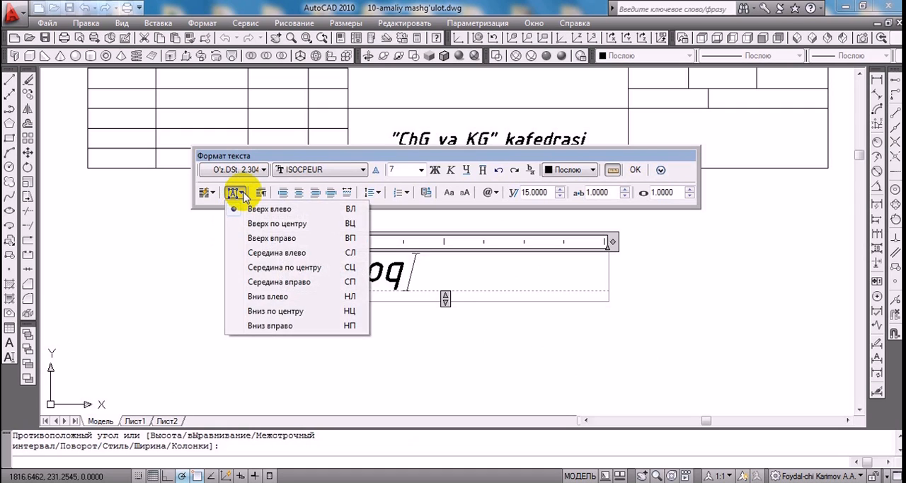
left_click(236, 269)
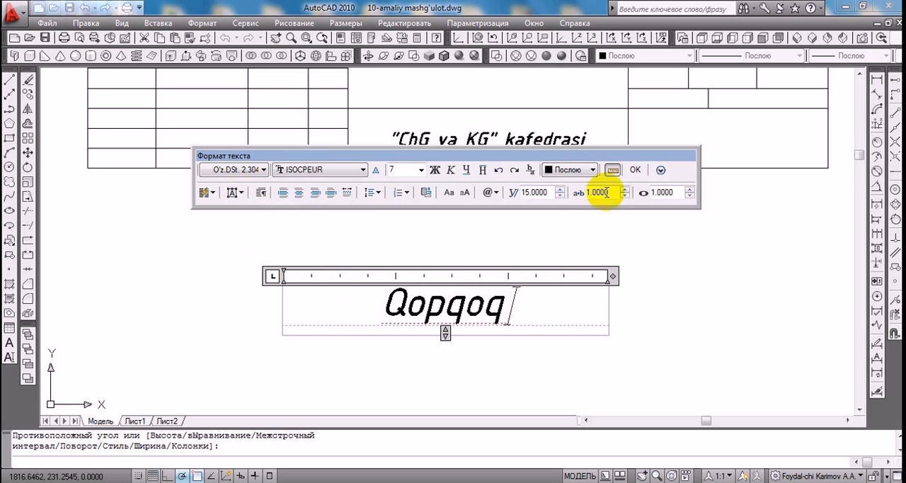
left_click(635, 170)
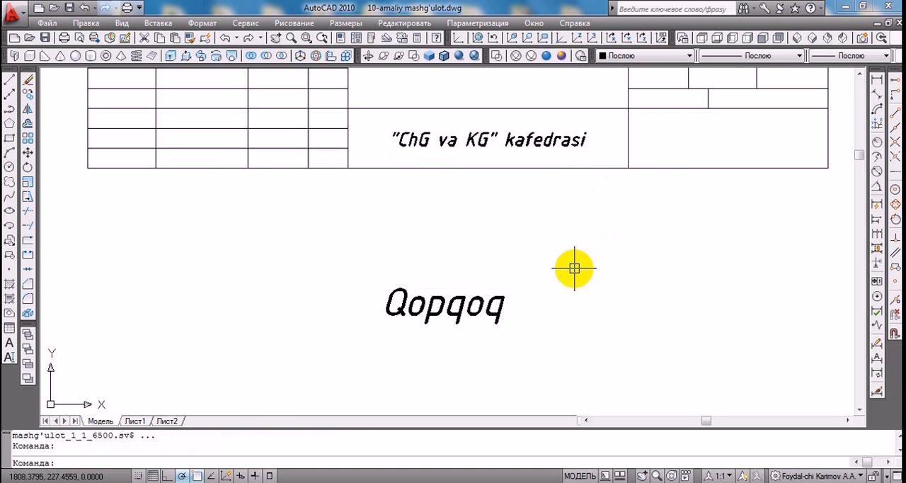
Define a new multiline text box in the empty area beside and slightly below the Qopqoq text
middle_click_drag(559, 327, 446, 241)
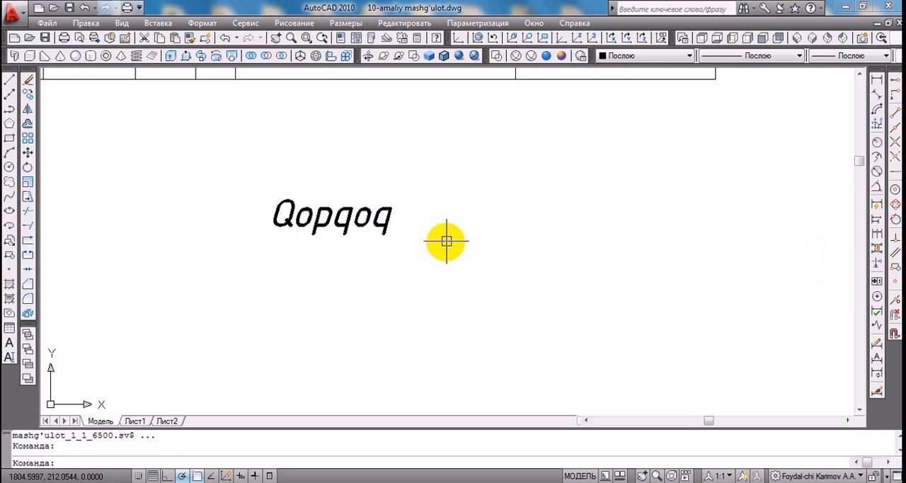
left_click(10, 343)
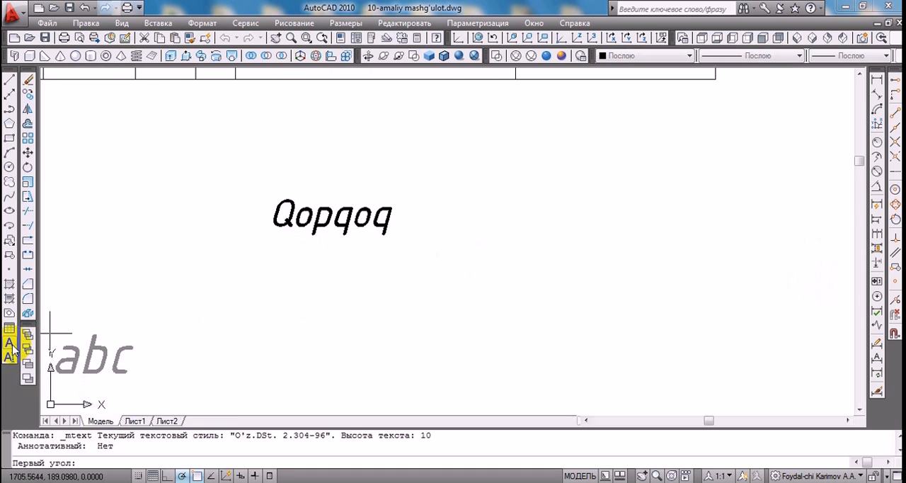
left_click(475, 330)
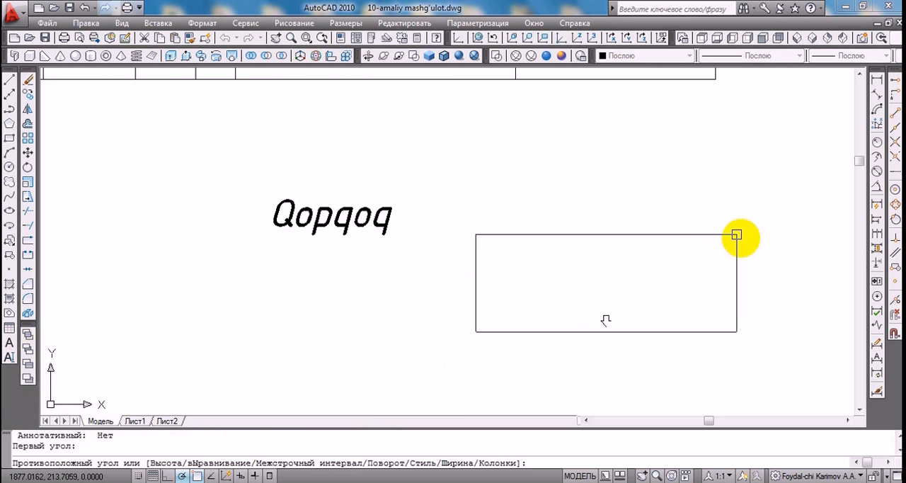
left_click(741, 243)
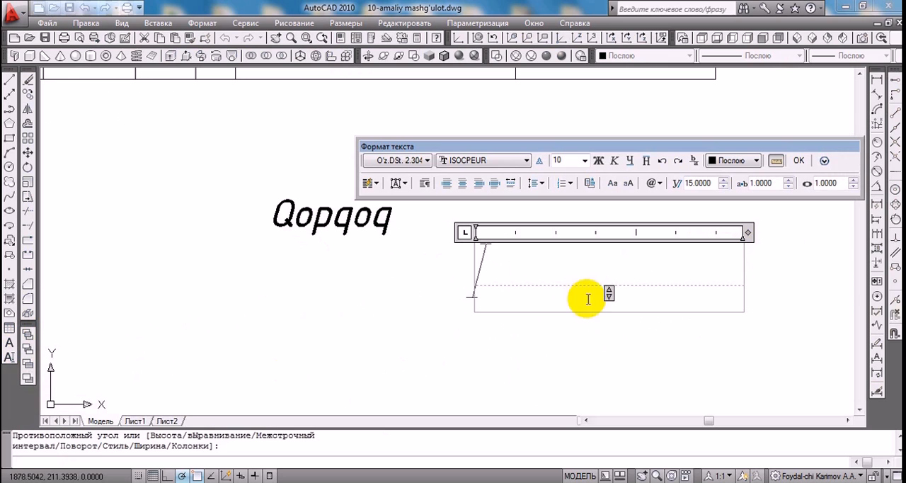
Write ∠30° in the new text box using the angle and degree symbols, and finish the multiline text
left_click(659, 183)
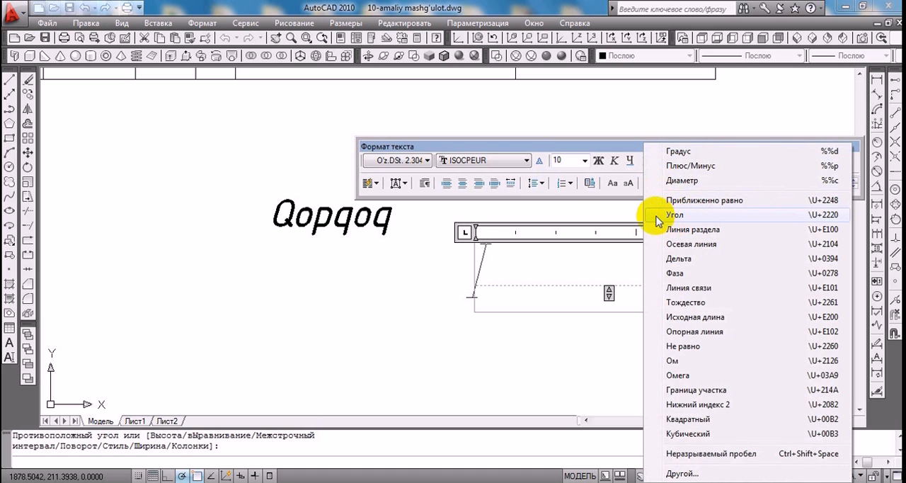
left_click(651, 216)
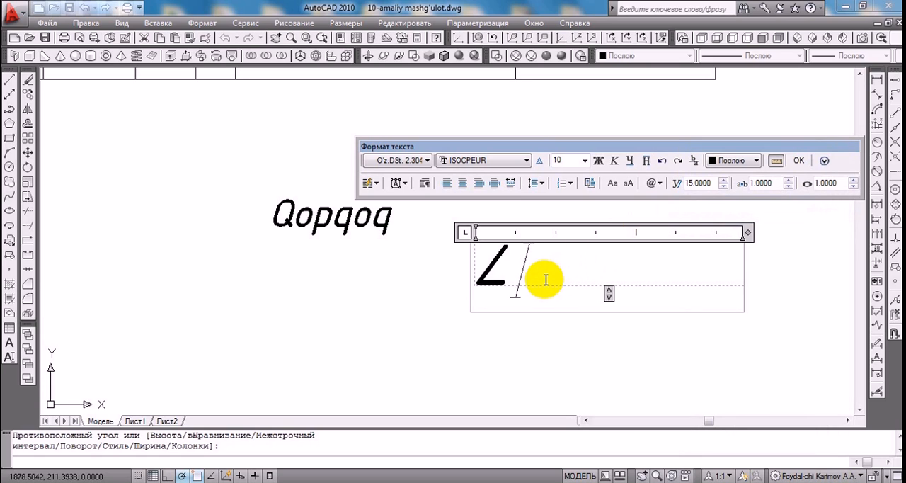
type("30")
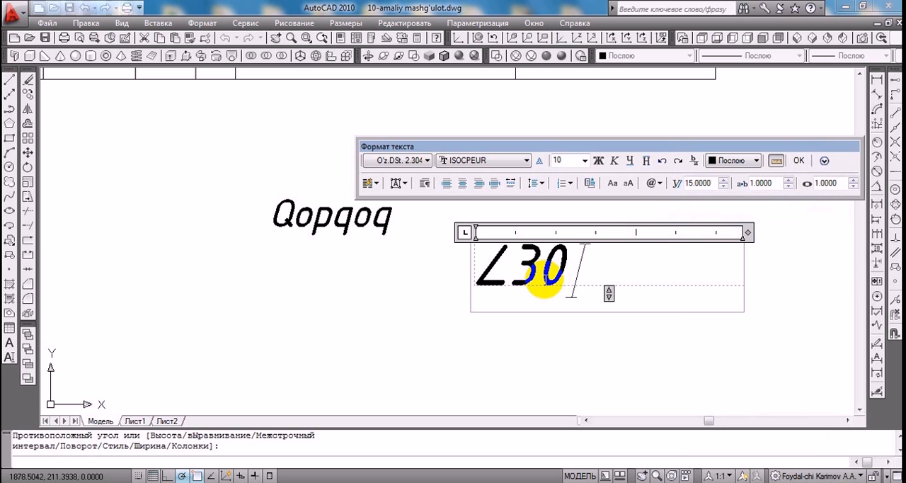
left_click(660, 185)
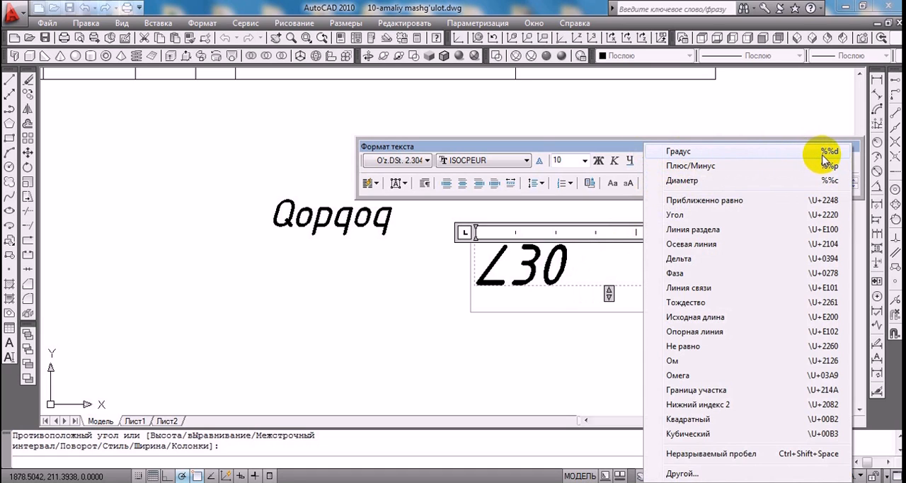
left_click(658, 151)
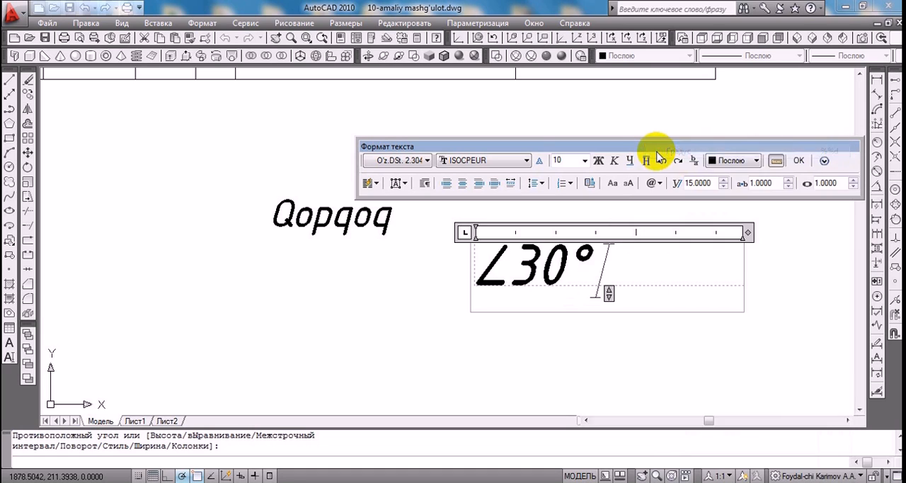
left_click(798, 161)
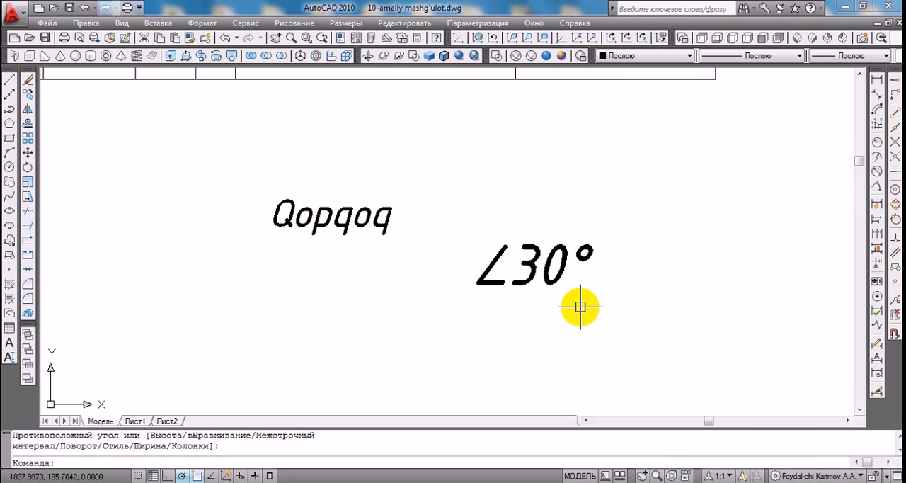